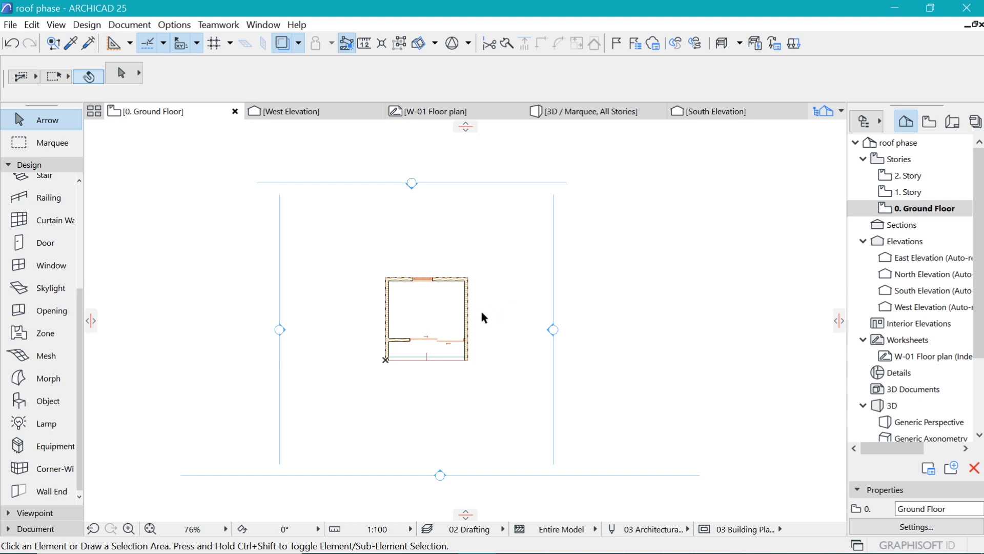
{"action": "scroll", "coordinate": [433, 313], "scroll_direction": "up", "scroll_amount": 3}
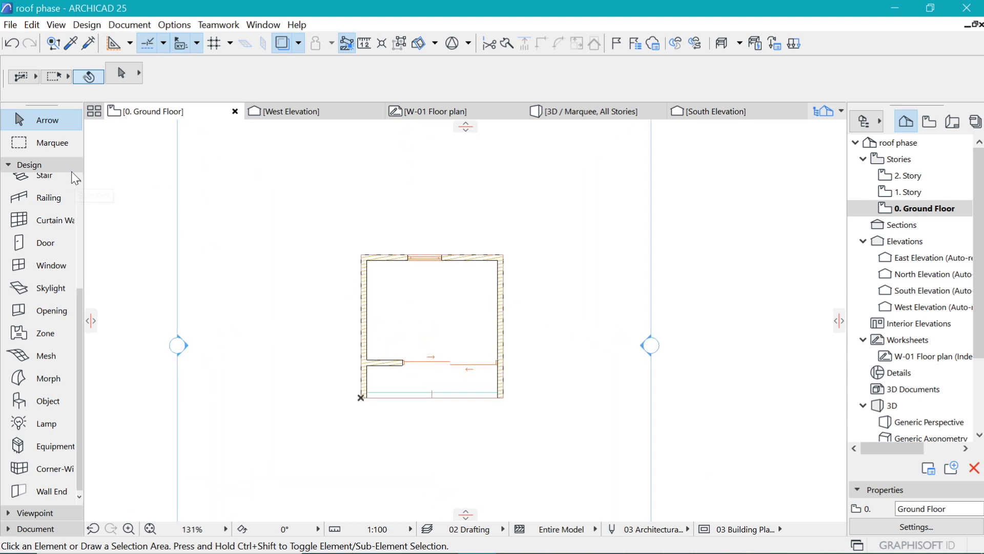
- Zoom into the ground floor plan and switch to the Object tool
{"action": "left_click", "coordinate": [5, 168]}
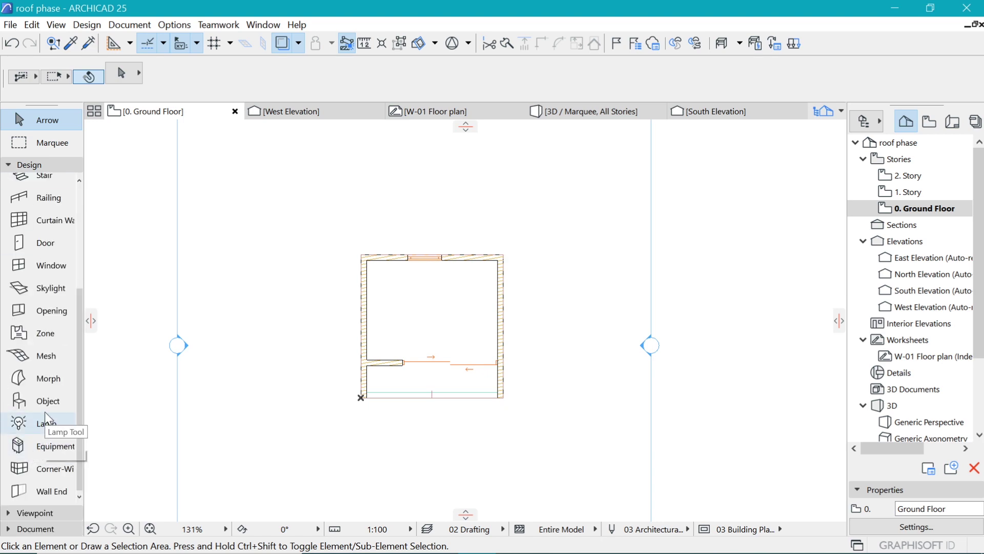
{"action": "left_click", "coordinate": [43, 396]}
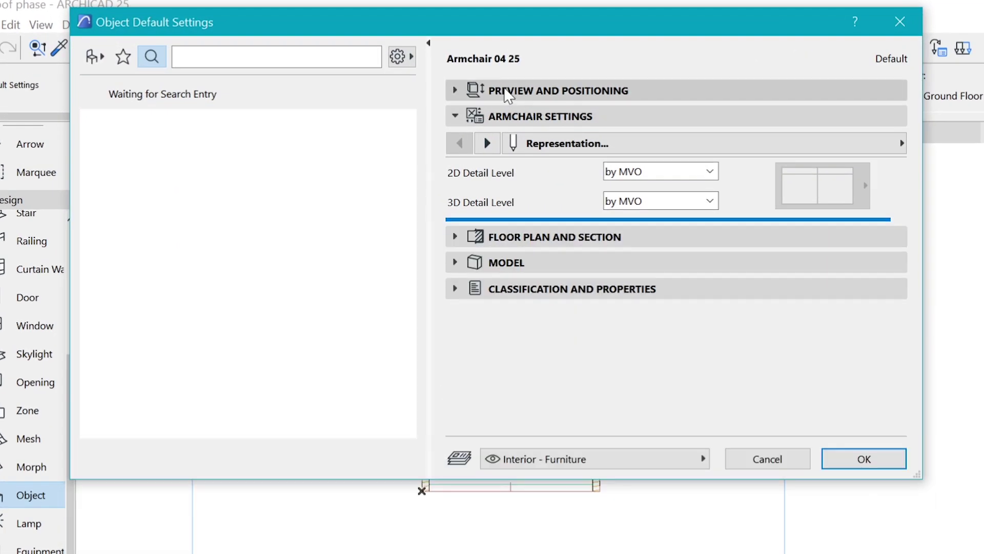
- Search the object library for 'bed' and choose Bed Double 05 25
{"action": "left_click", "coordinate": [507, 91]}
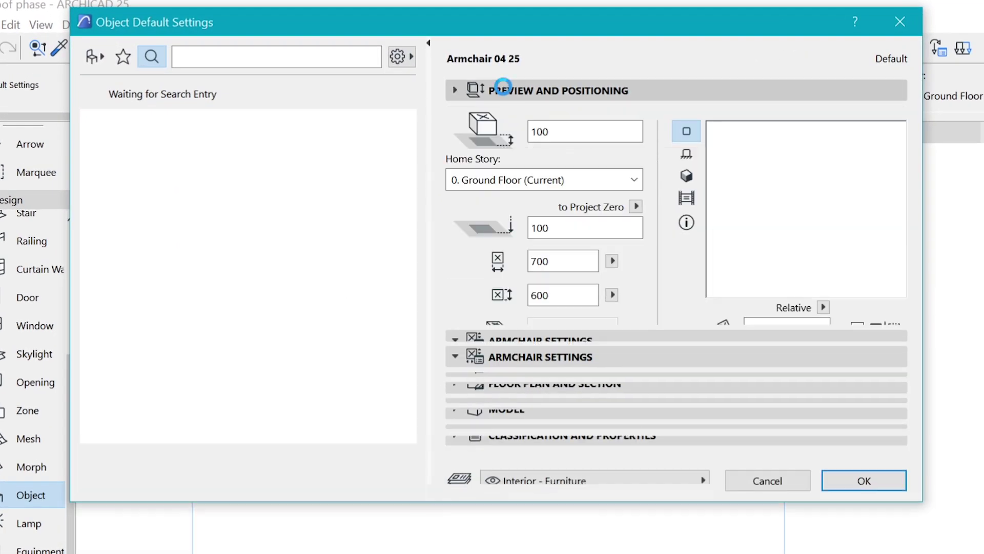
{"action": "left_click", "coordinate": [92, 60]}
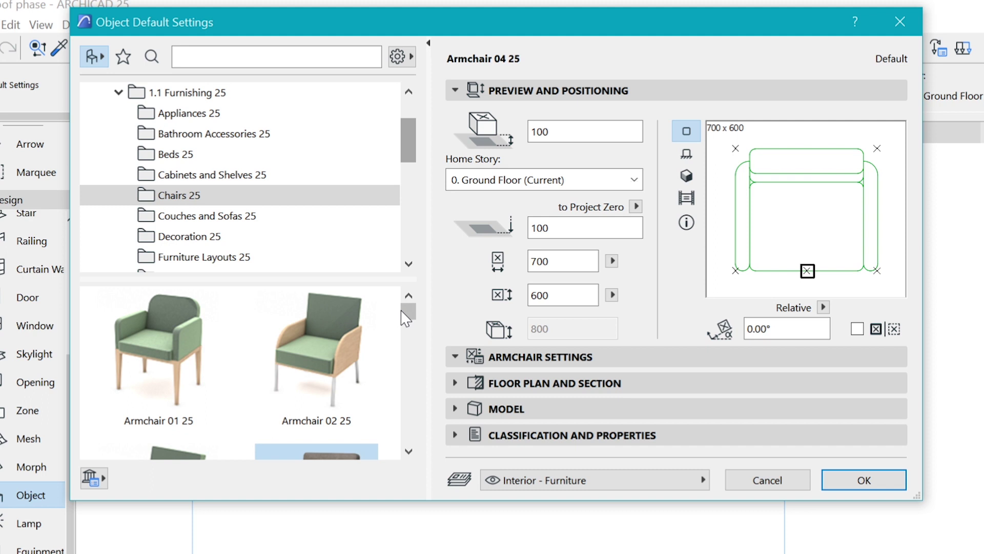
{"action": "mouse_move", "coordinate": [405, 318]}
{"action": "left_mouse_down"}
{"action": "mouse_move", "coordinate": [408, 424]}
{"action": "mouse_move", "coordinate": [409, 310]}
{"action": "left_mouse_up"}
{"action": "left_click", "coordinate": [197, 176]}
{"action": "left_click", "coordinate": [259, 63]}
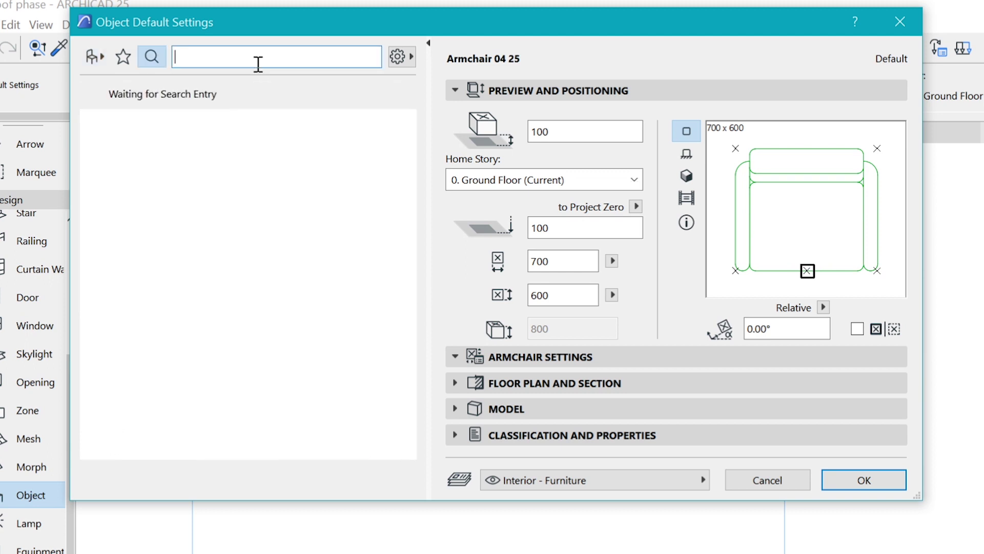
{"action": "type", "text": "be"}
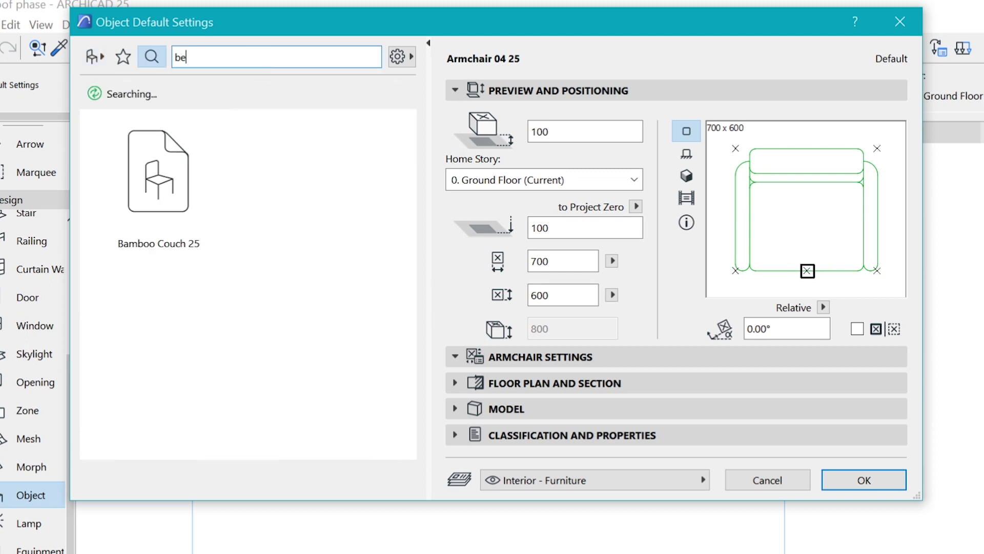
{"action": "type", "text": "d"}
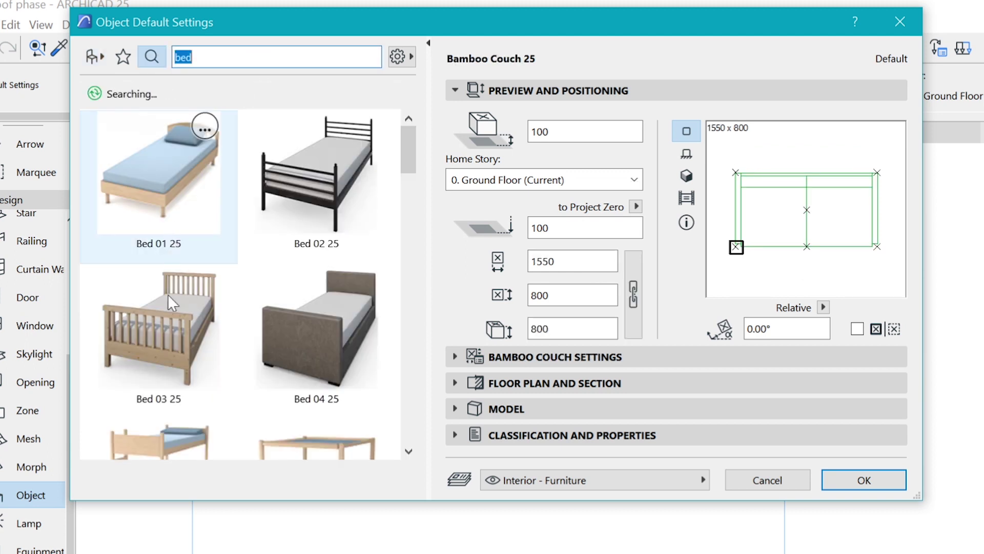
{"action": "scroll", "coordinate": [277, 411], "scroll_direction": "down", "scroll_amount": 2}
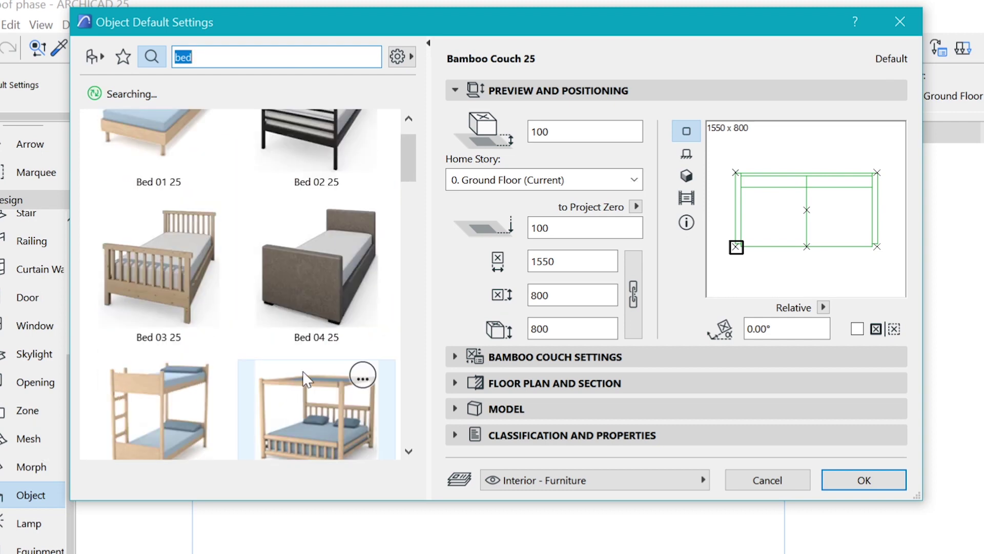
{"action": "scroll", "coordinate": [302, 371], "scroll_direction": "down", "scroll_amount": 5}
{"action": "scroll", "coordinate": [310, 387], "scroll_direction": "down", "scroll_amount": 5}
{"action": "scroll", "coordinate": [314, 387], "scroll_direction": "down", "scroll_amount": 5}
{"action": "scroll", "coordinate": [311, 385], "scroll_direction": "up", "scroll_amount": 2}
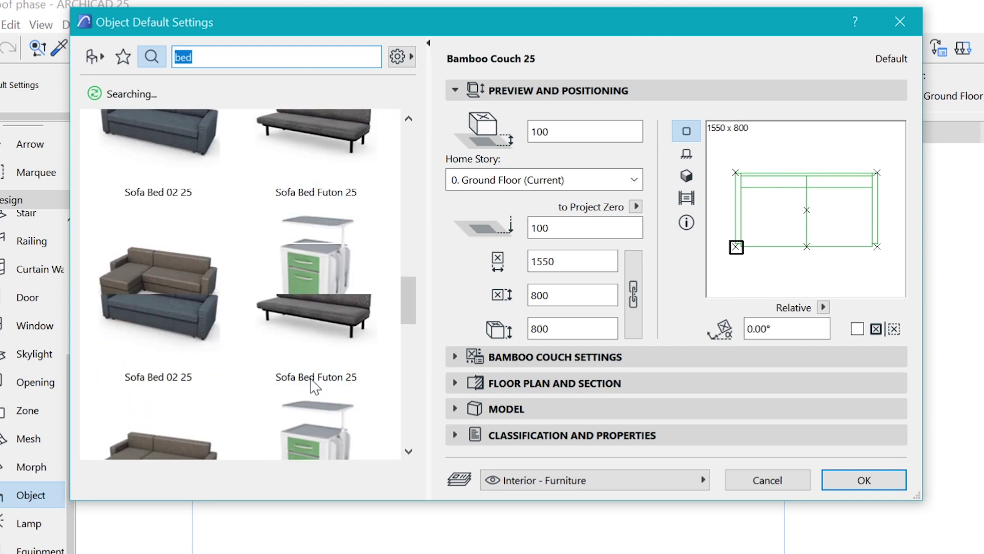
{"action": "scroll", "coordinate": [312, 384], "scroll_direction": "up", "scroll_amount": 3}
{"action": "scroll", "coordinate": [312, 384], "scroll_direction": "up", "scroll_amount": 2}
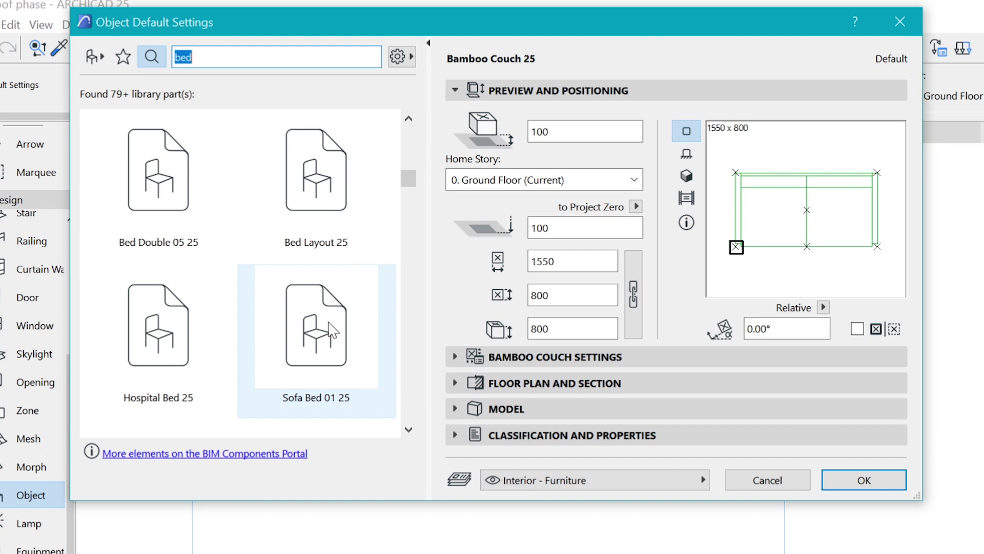
{"action": "left_click", "coordinate": [201, 192]}
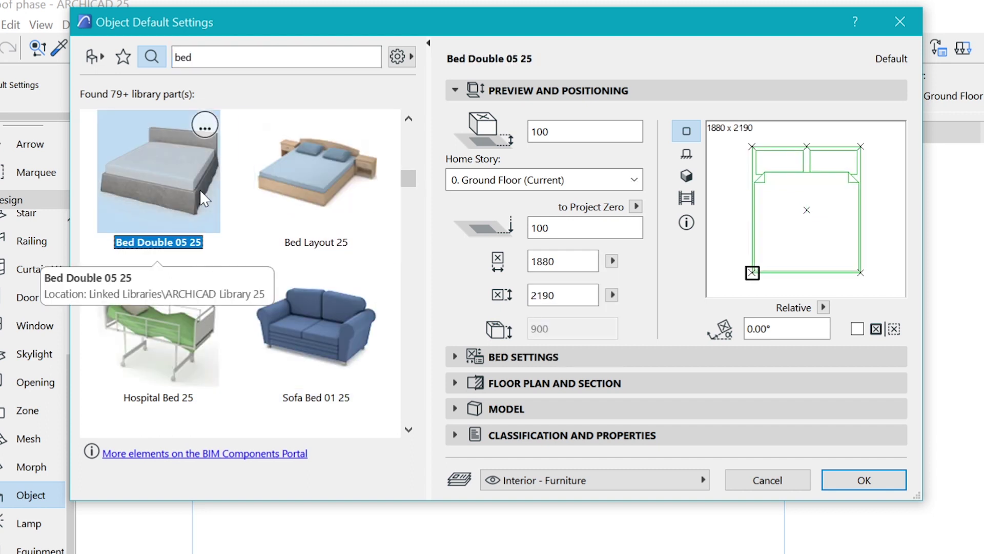
- Tick Pillow in Bed Settings and open the pillow's surface swatch under Representation
{"action": "left_click", "coordinate": [604, 357]}
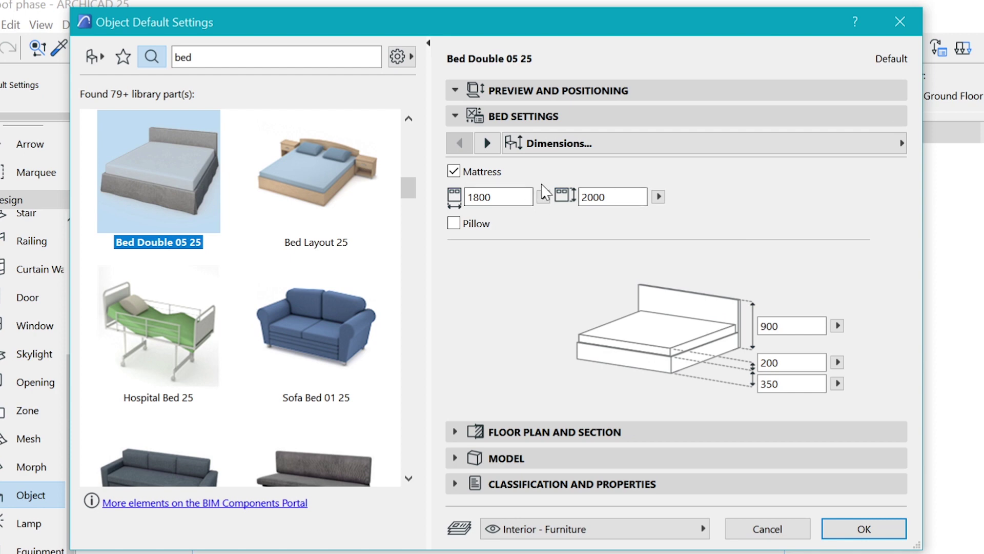
{"action": "left_click", "coordinate": [455, 225]}
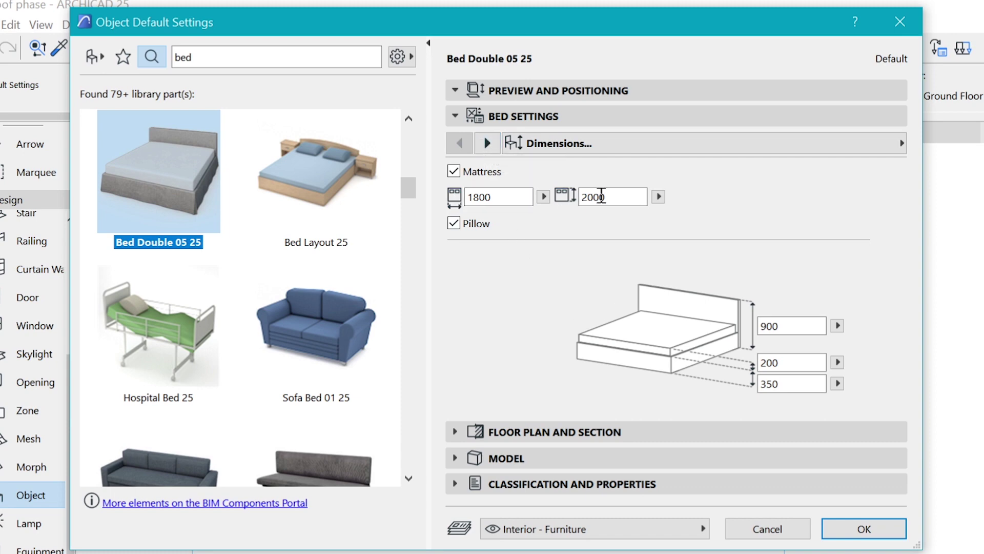
{"action": "left_click", "coordinate": [488, 143]}
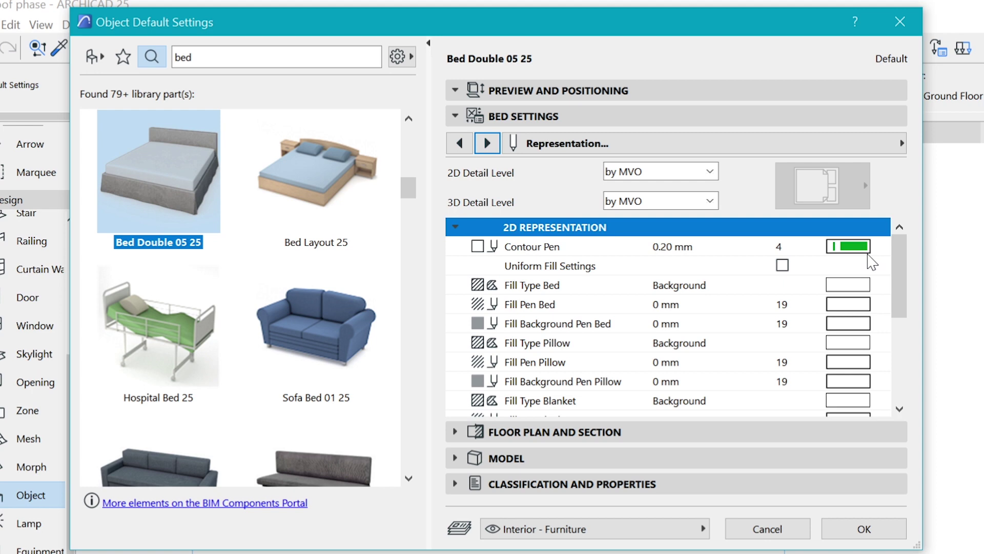
{"action": "left_click_drag", "start_coordinate": [901, 275], "coordinate": [902, 361]}
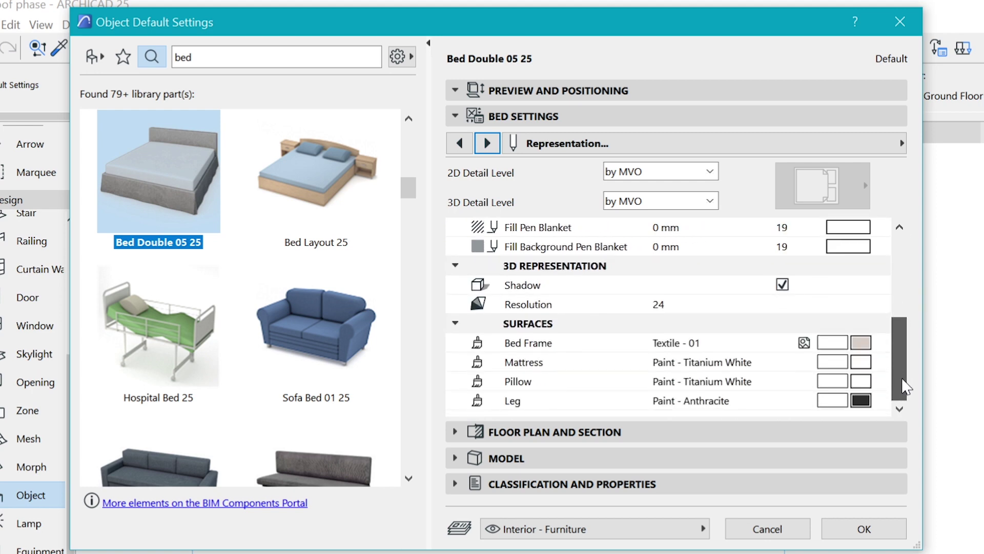
{"action": "left_click", "coordinate": [861, 401]}
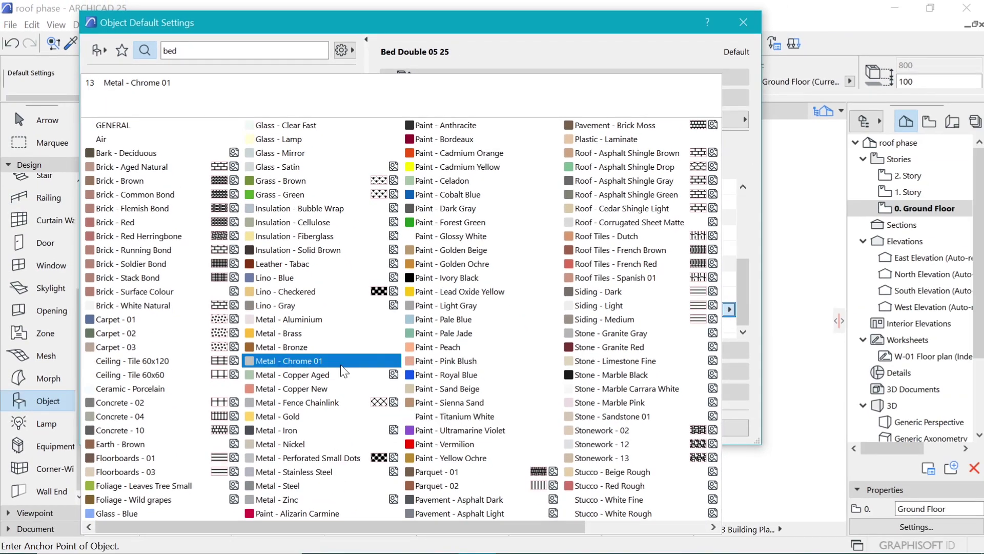
- Use Paint - Alizarin Carmine for the Pillow surface and Textile - 01 for the Mattress
{"action": "left_click", "coordinate": [306, 514]}
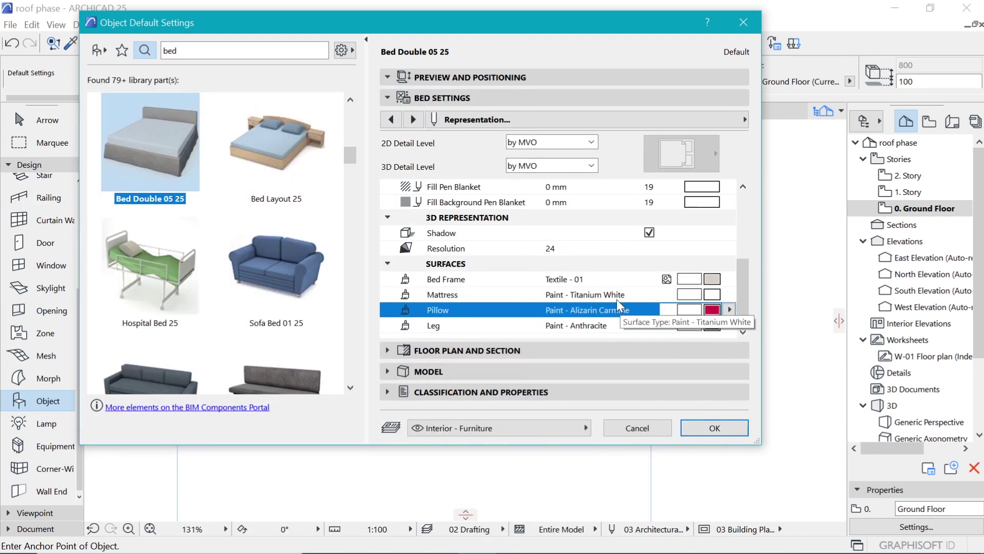
{"action": "left_click", "coordinate": [589, 293]}
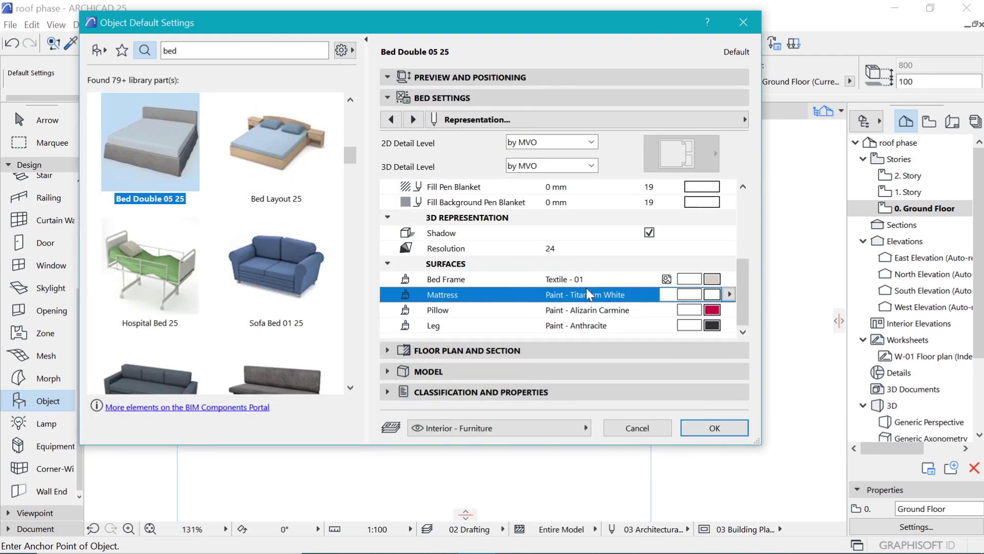
{"action": "left_click", "coordinate": [733, 296]}
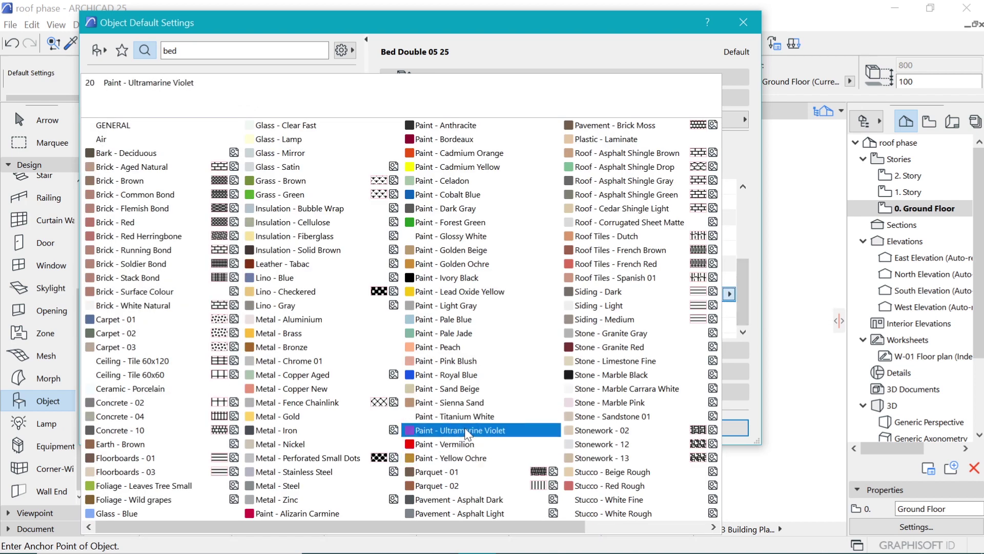
{"action": "scroll", "coordinate": [484, 408], "scroll_direction": "down", "scroll_amount": 1}
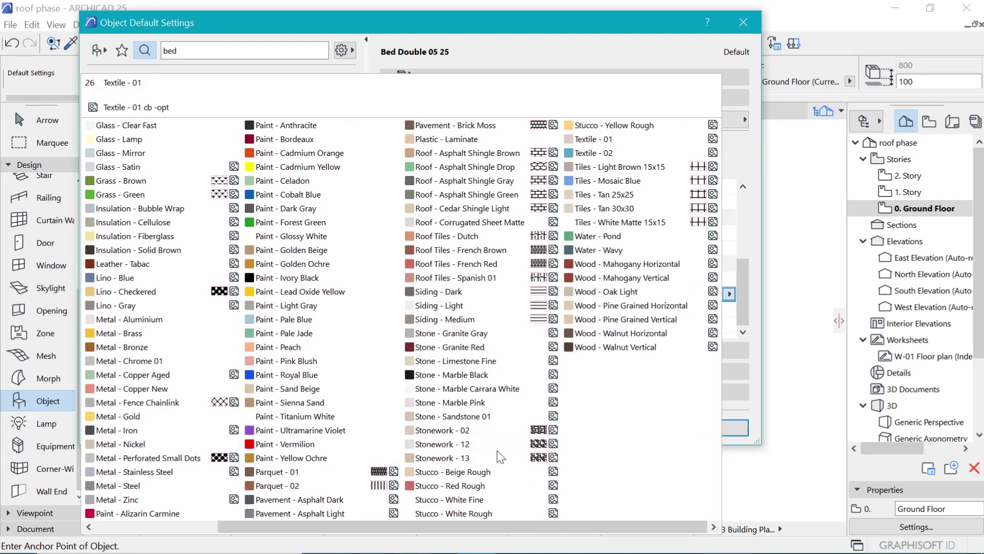
{"action": "left_click", "coordinate": [625, 145]}
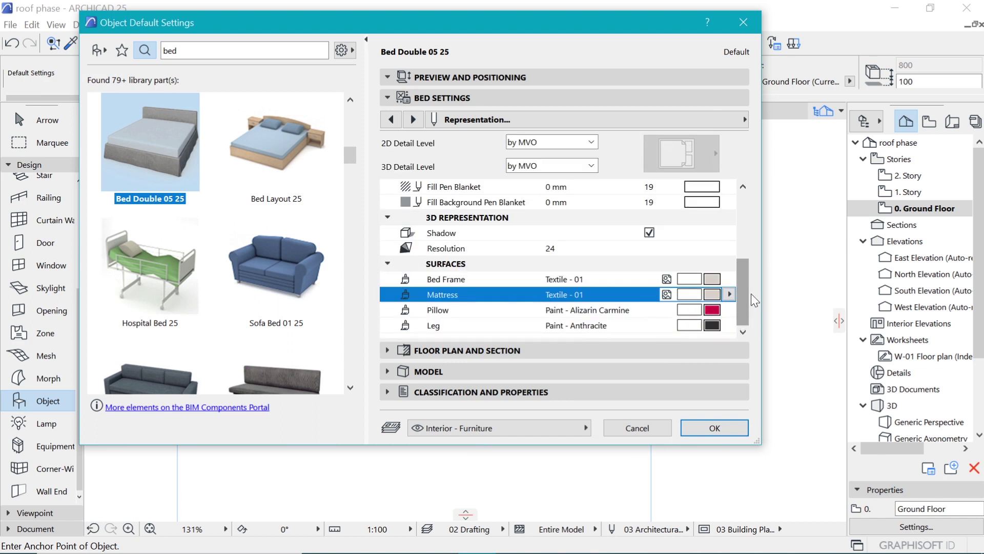
- View the Minimal Space and Description pages, then set the bed's elevation to 0
{"action": "left_click", "coordinate": [744, 120]}
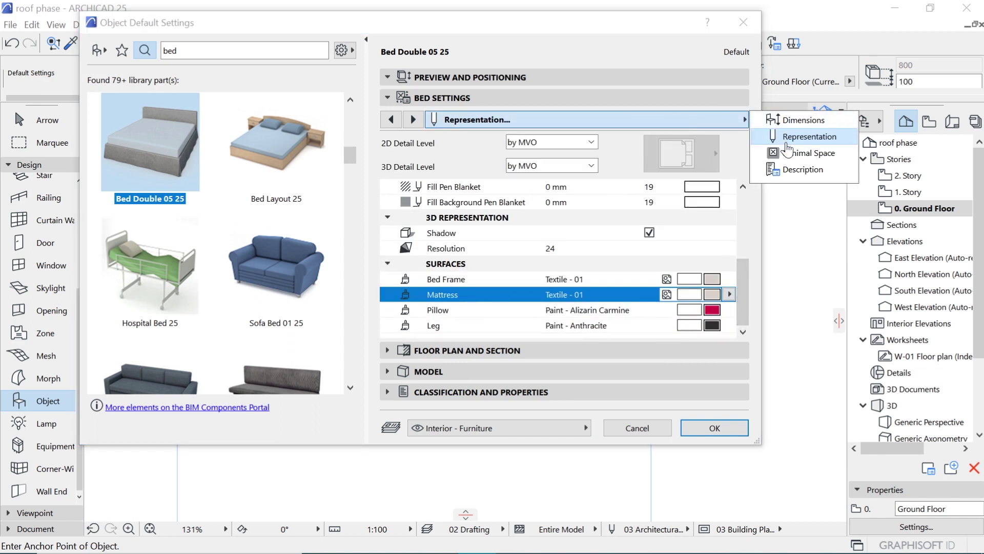
{"action": "left_click", "coordinate": [788, 152]}
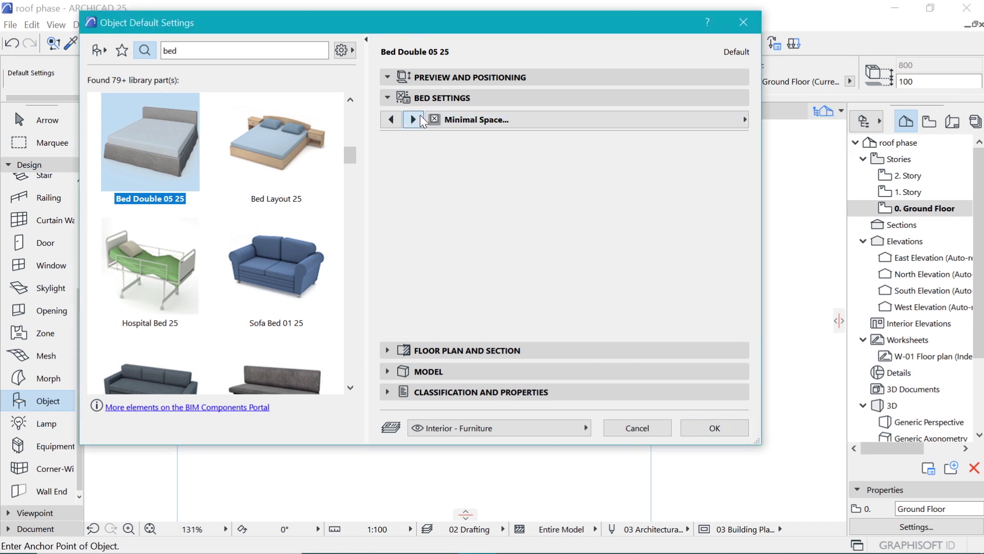
{"action": "left_click", "coordinate": [413, 119]}
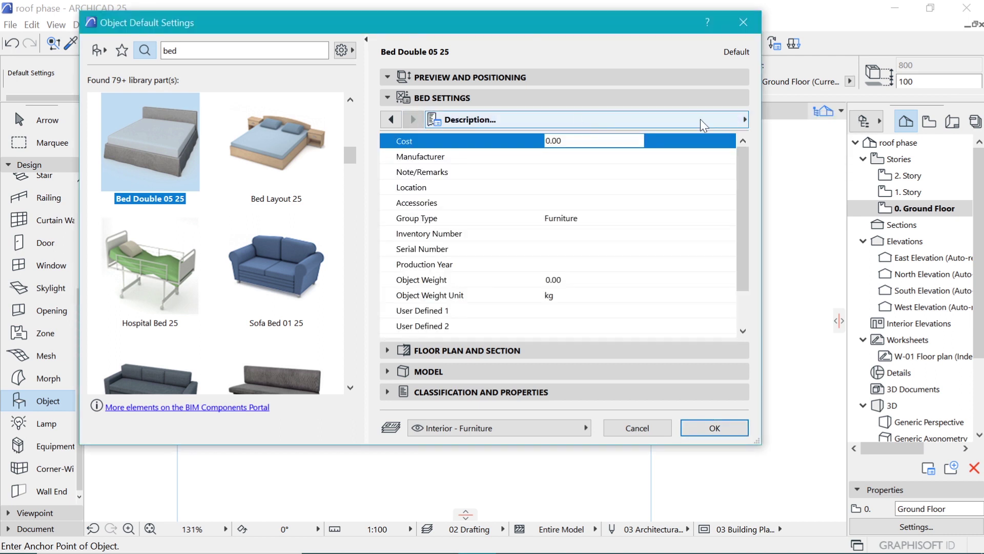
{"action": "left_click", "coordinate": [473, 80]}
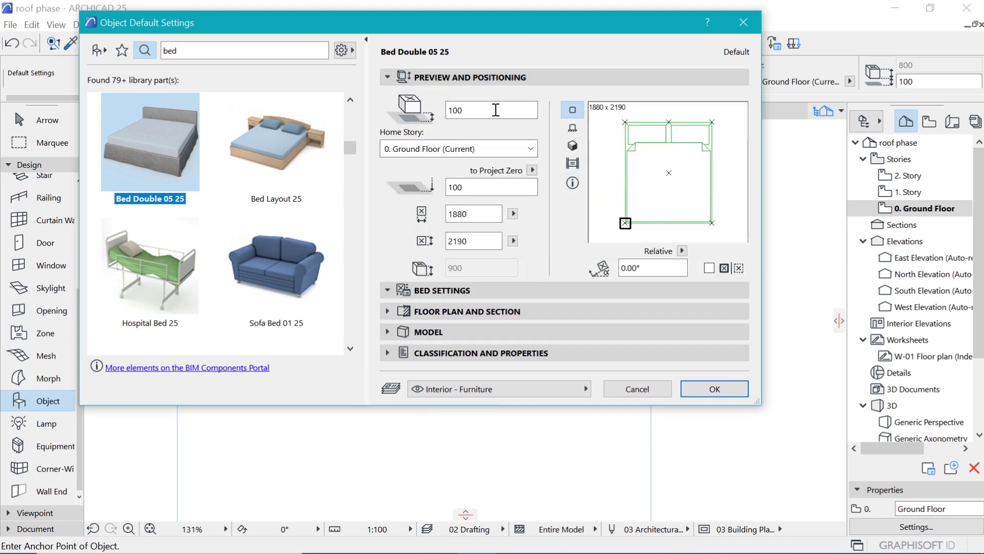
{"action": "type", "text": "0"}
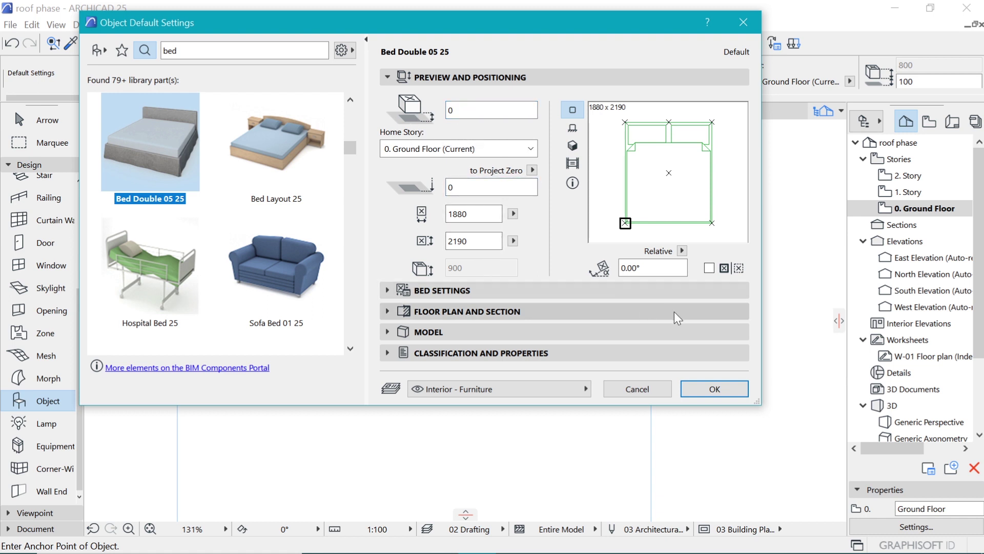
- Place the double bed in the plan and rotate it 90° about its corner
{"action": "left_click", "coordinate": [708, 391]}
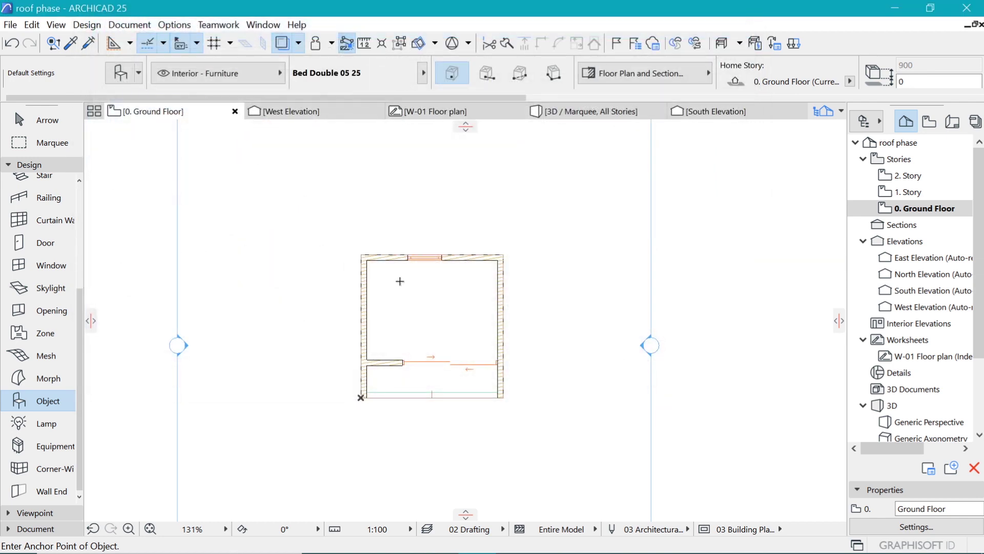
{"action": "scroll", "coordinate": [399, 280], "scroll_direction": "up", "scroll_amount": 3}
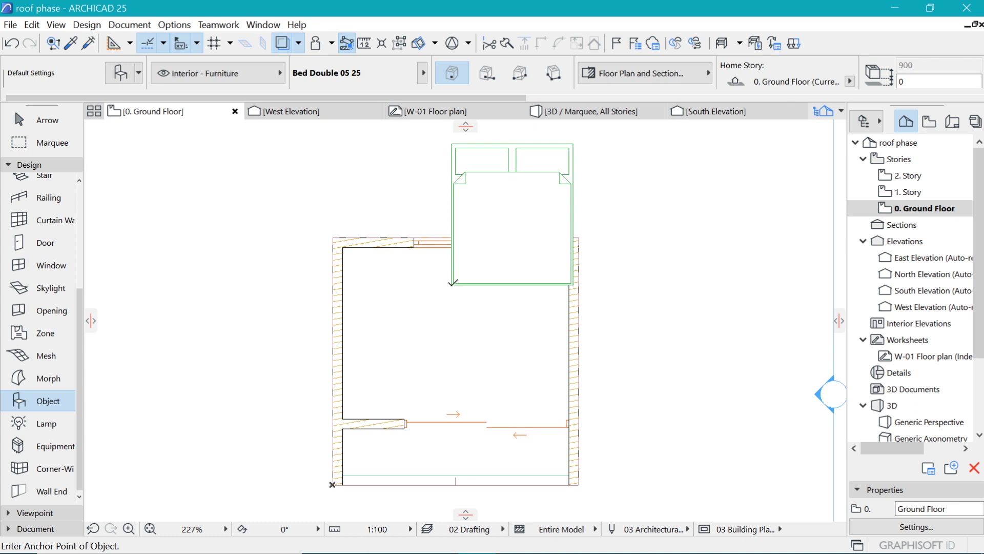
{"action": "left_click", "coordinate": [453, 285]}
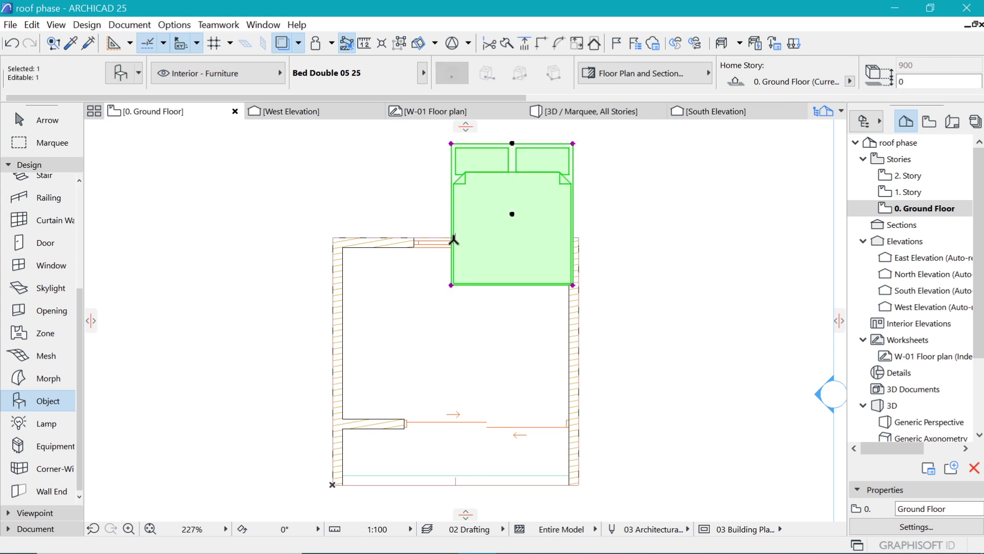
{"action": "key", "text": "ctrl+e"}
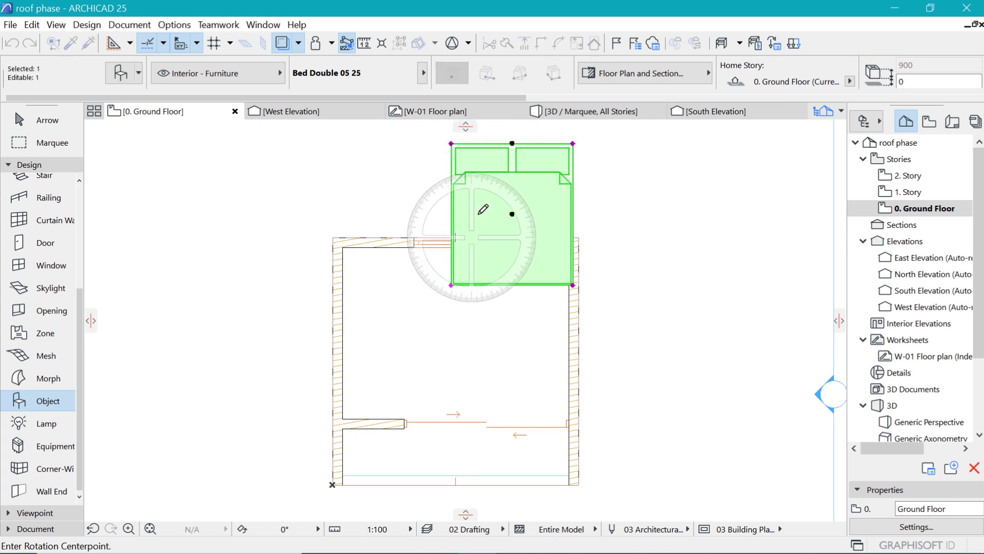
{"action": "middle_click_drag", "start_coordinate": [459, 139], "coordinate": [415, 207]}
{"action": "left_click", "coordinate": [410, 212]}
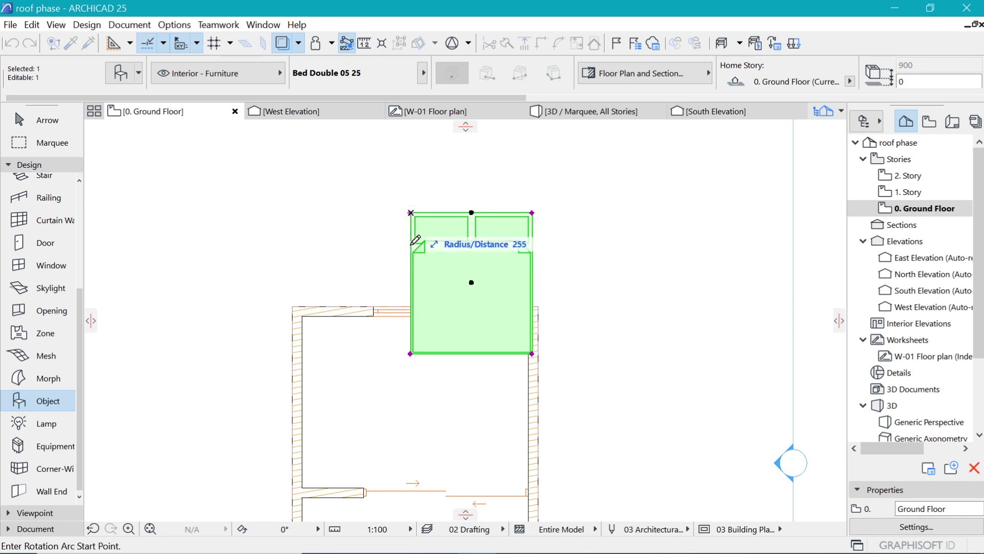
{"action": "left_click", "coordinate": [410, 353]}
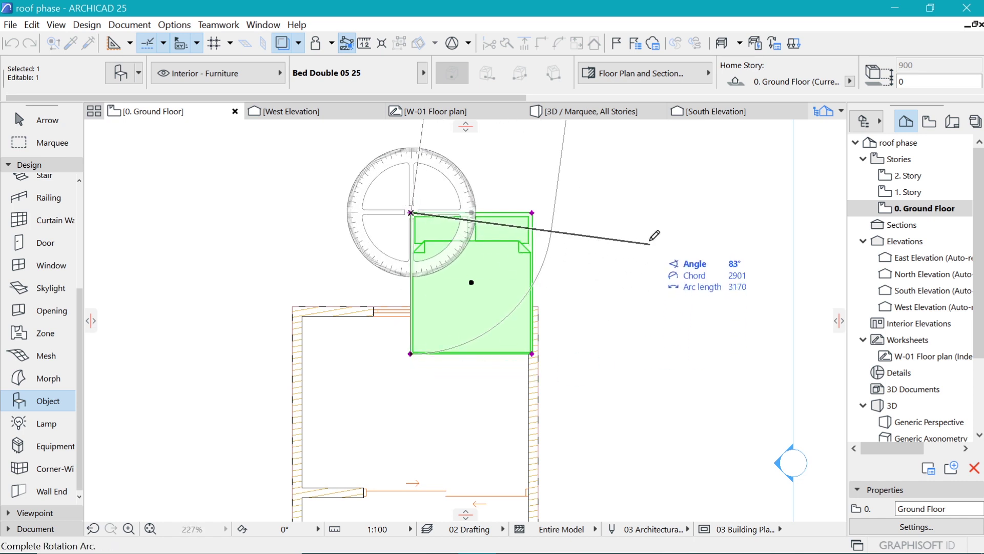
{"action": "left_click", "coordinate": [659, 210]}
{"action": "scroll", "coordinate": [521, 231], "scroll_direction": "down", "scroll_amount": 2}
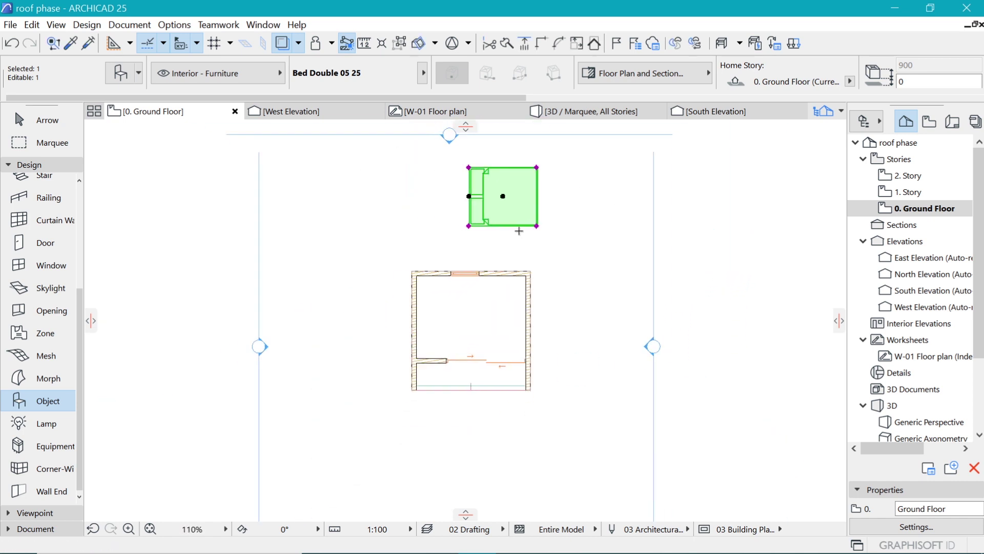
- Move the bed into the room's top-left corner and deselect it
{"action": "key", "text": "ctrl+d"}
{"action": "left_click", "coordinate": [469, 168]}
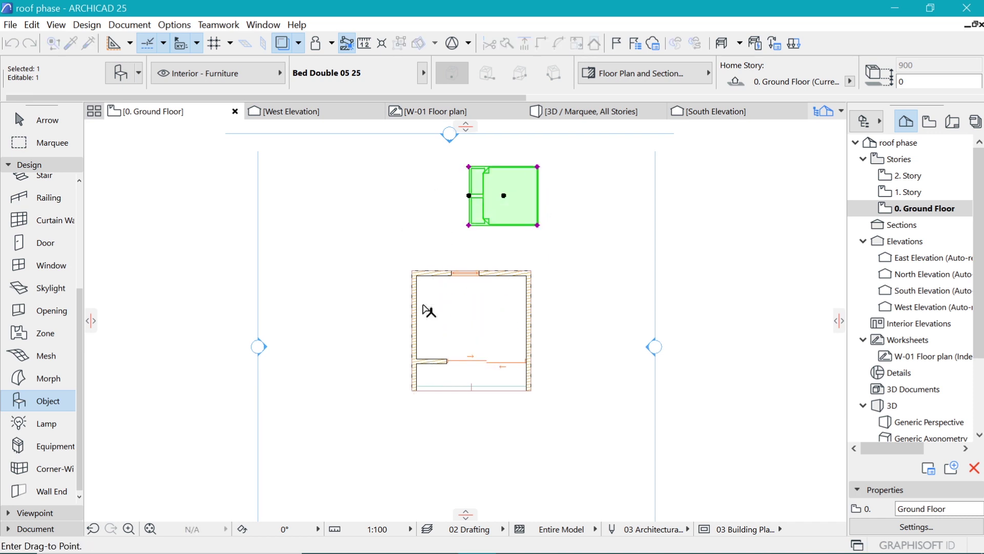
{"action": "scroll", "coordinate": [422, 307], "scroll_direction": "up", "scroll_amount": 3}
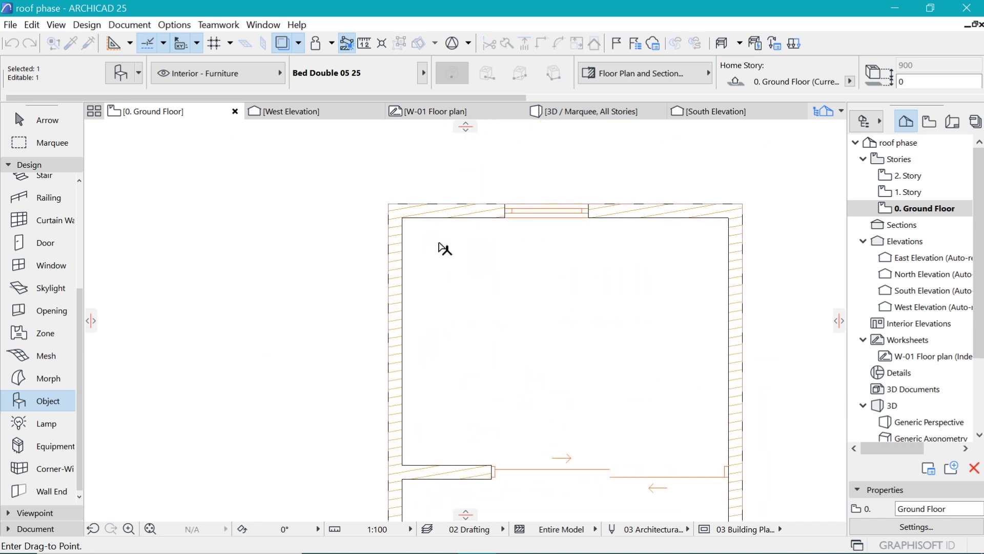
{"action": "left_click", "coordinate": [409, 228]}
{"action": "key", "text": "Escape"}
{"action": "scroll", "coordinate": [269, 294], "scroll_direction": "down", "scroll_amount": 3}
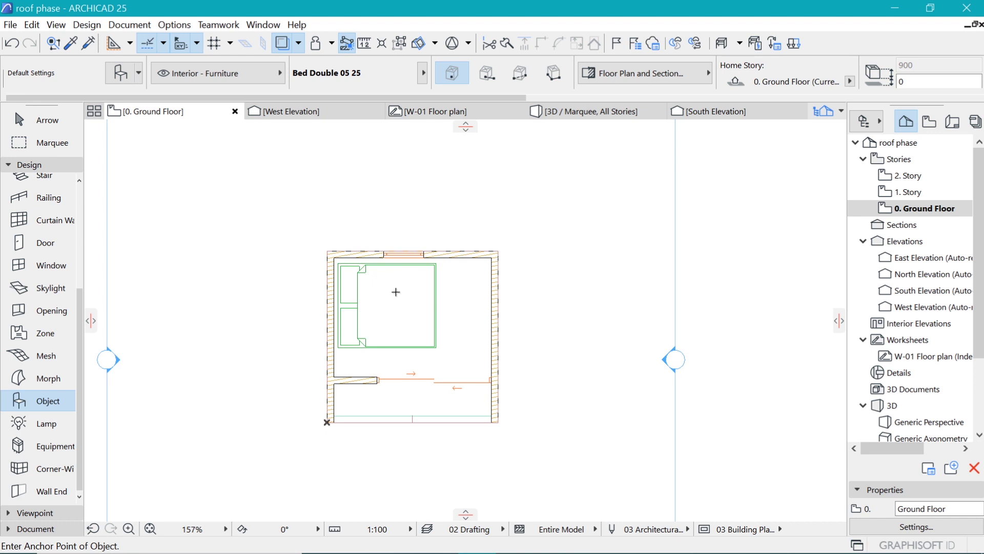
{"action": "scroll", "coordinate": [405, 296], "scroll_direction": "up", "scroll_amount": 2}
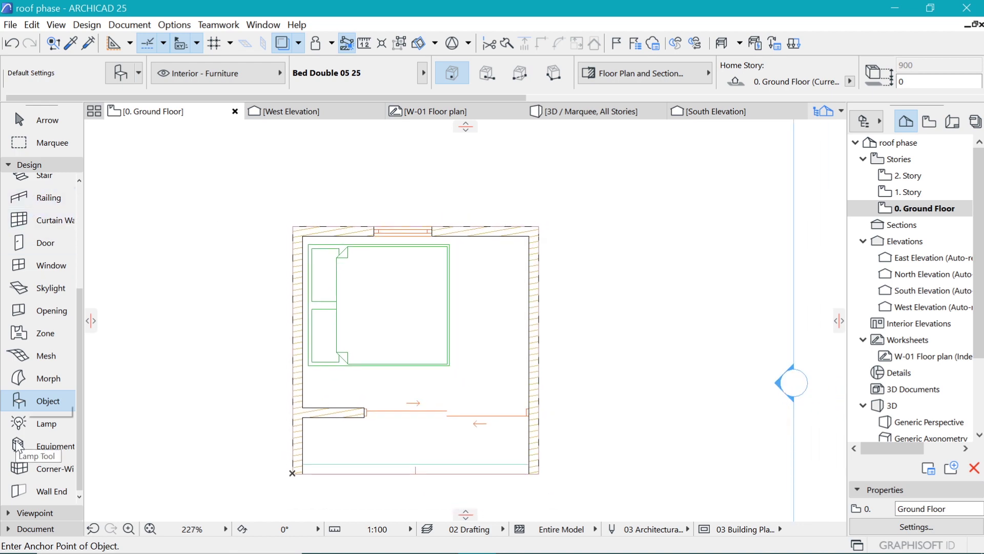
{"action": "key", "text": "ctrl+t"}
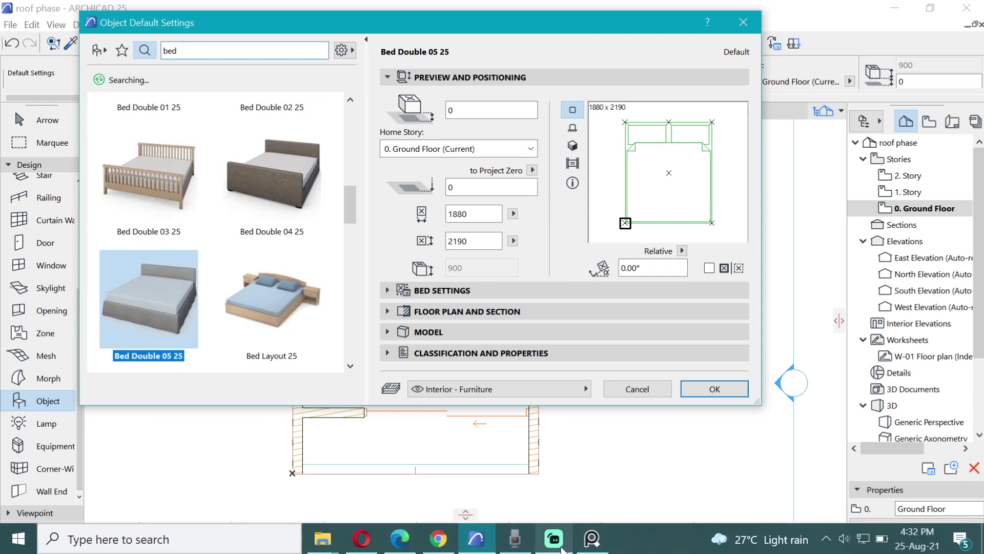
{"action": "left_click", "coordinate": [593, 540]}
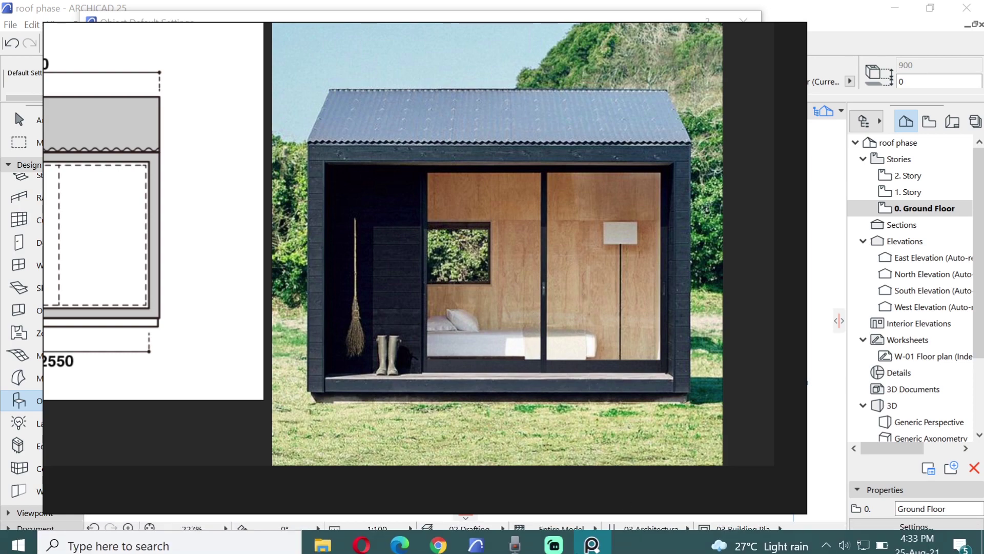
{"action": "left_click", "coordinate": [594, 540]}
{"action": "double_click", "coordinate": [200, 51]}
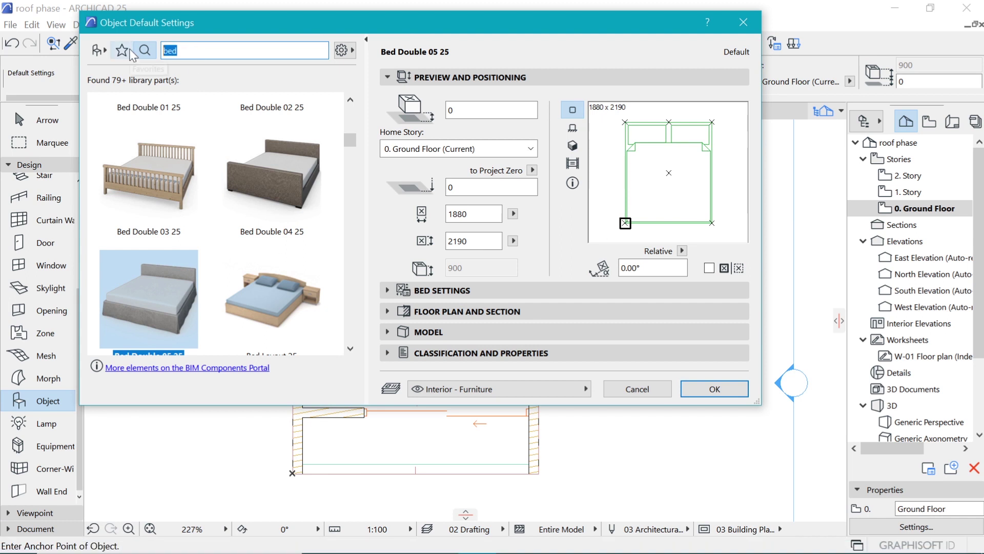
{"action": "type", "text": "lamp"}
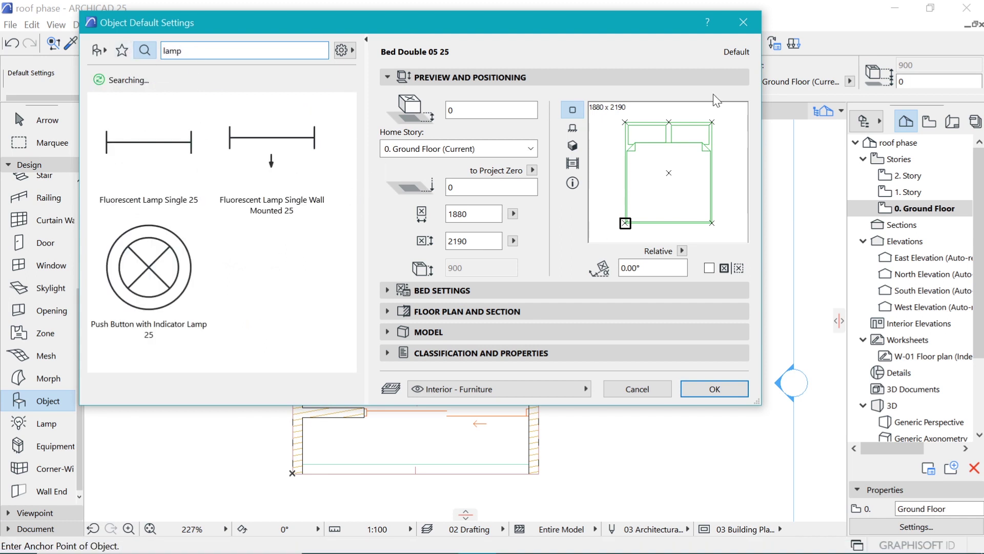
{"action": "left_click", "coordinate": [740, 18]}
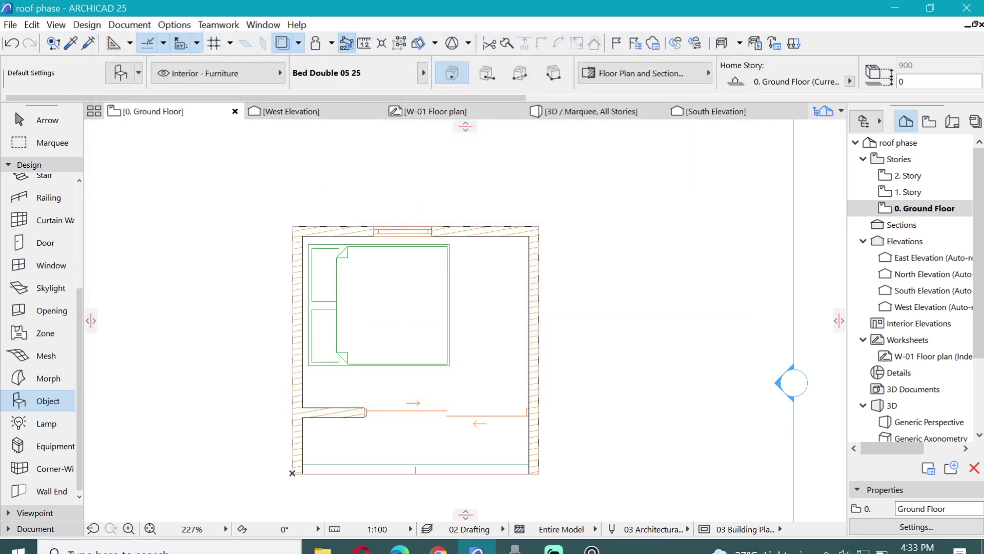
- From the 3D Warehouse 'lamp' results, download the floor lamp in Collada format
{"action": "left_click", "coordinate": [439, 538]}
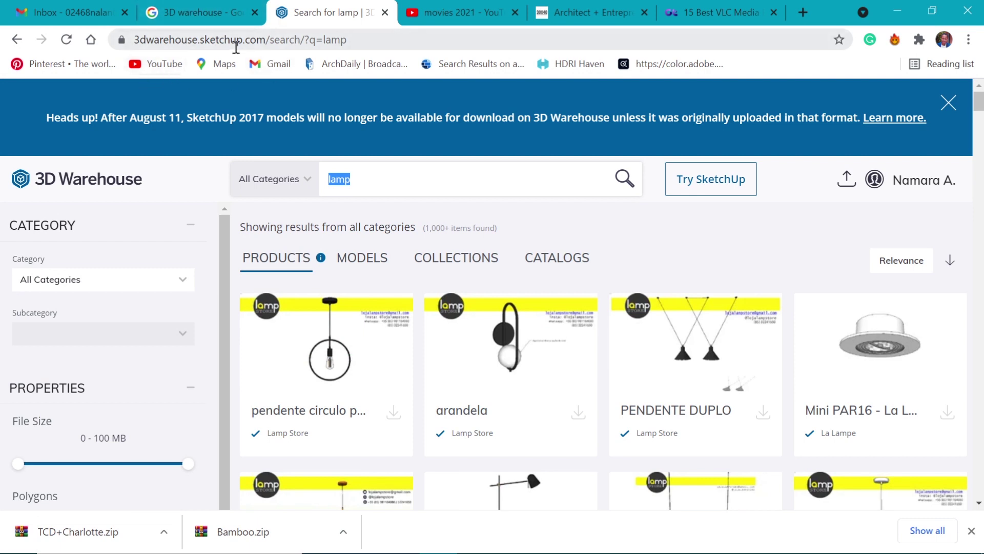
{"action": "left_click", "coordinate": [233, 40]}
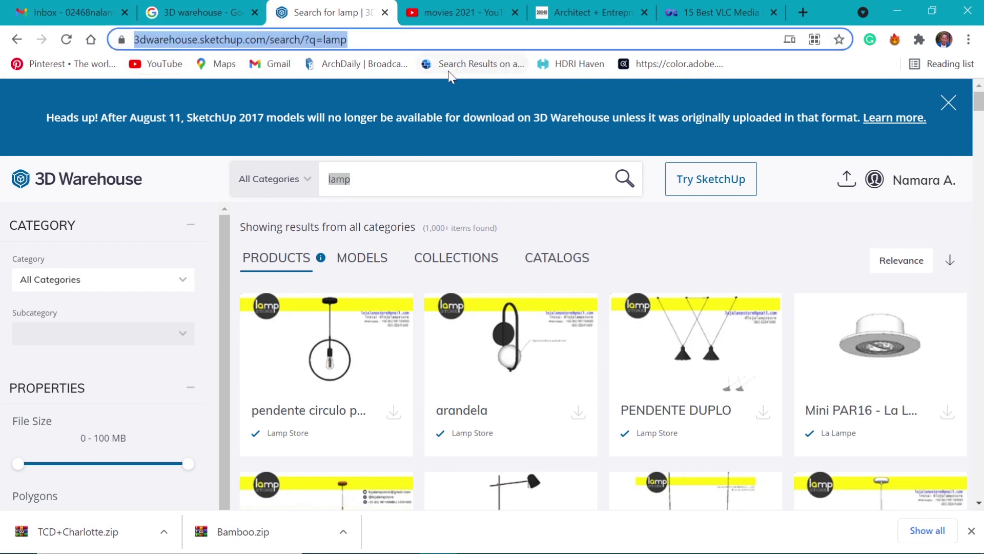
{"action": "scroll", "coordinate": [816, 378], "scroll_direction": "down", "scroll_amount": 3}
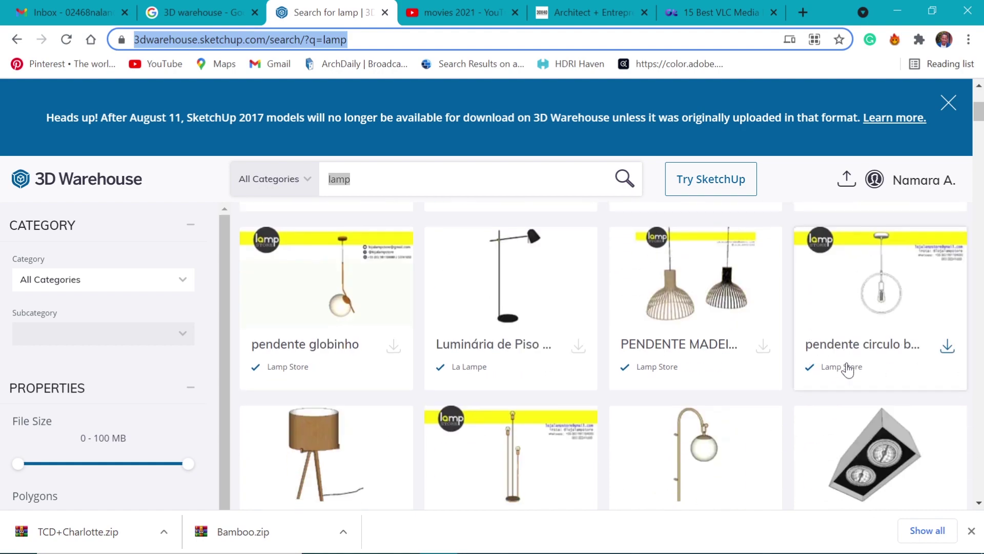
{"action": "scroll", "coordinate": [830, 369], "scroll_direction": "down", "scroll_amount": 3}
{"action": "scroll", "coordinate": [859, 357], "scroll_direction": "down", "scroll_amount": 3}
{"action": "scroll", "coordinate": [859, 358], "scroll_direction": "down", "scroll_amount": 3}
{"action": "scroll", "coordinate": [807, 354], "scroll_direction": "down", "scroll_amount": 3}
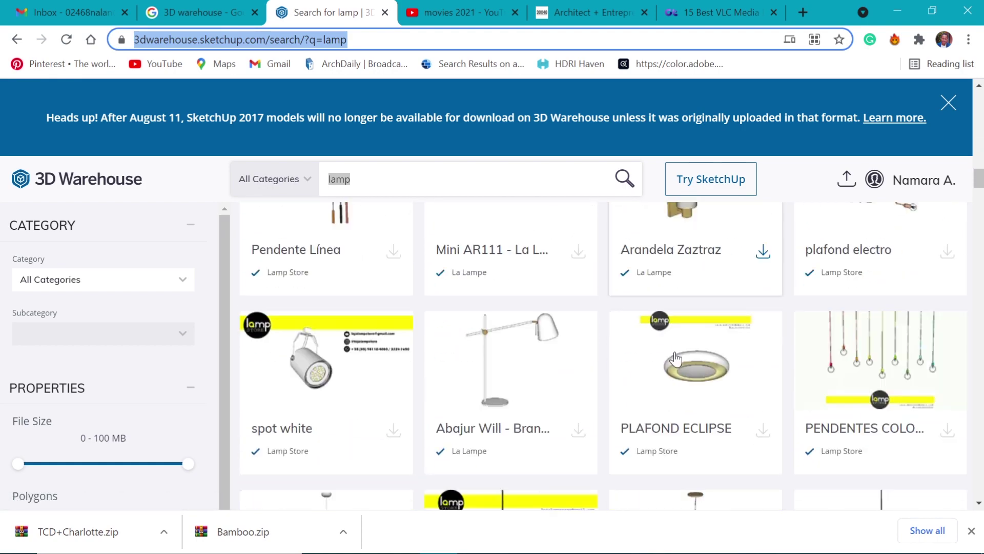
{"action": "scroll", "coordinate": [698, 350], "scroll_direction": "down", "scroll_amount": 1}
{"action": "scroll", "coordinate": [769, 359], "scroll_direction": "down", "scroll_amount": 3}
{"action": "scroll", "coordinate": [769, 359], "scroll_direction": "down", "scroll_amount": 2}
{"action": "scroll", "coordinate": [766, 356], "scroll_direction": "down", "scroll_amount": 2}
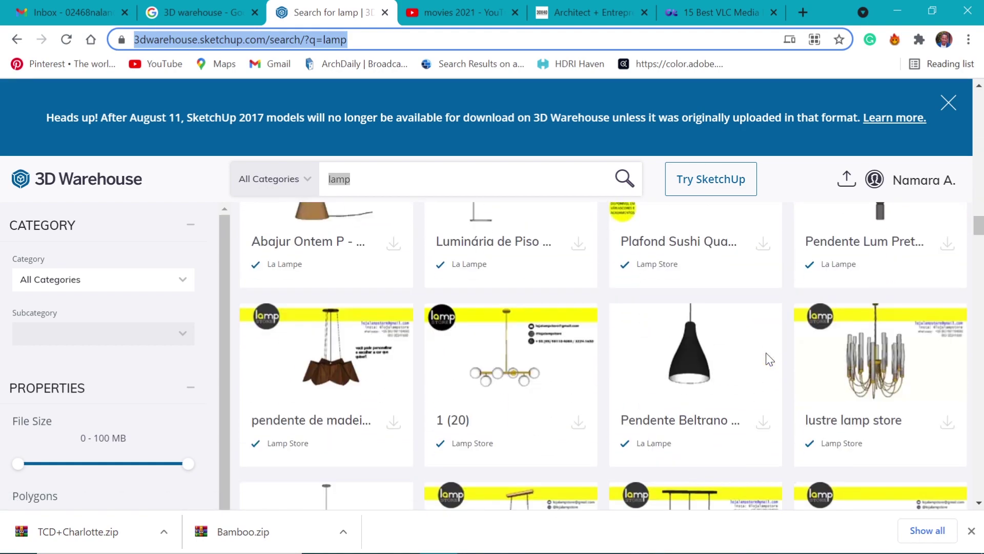
{"action": "scroll", "coordinate": [767, 355], "scroll_direction": "down", "scroll_amount": 2}
{"action": "scroll", "coordinate": [770, 357], "scroll_direction": "down", "scroll_amount": 2}
{"action": "scroll", "coordinate": [770, 357], "scroll_direction": "down", "scroll_amount": 3}
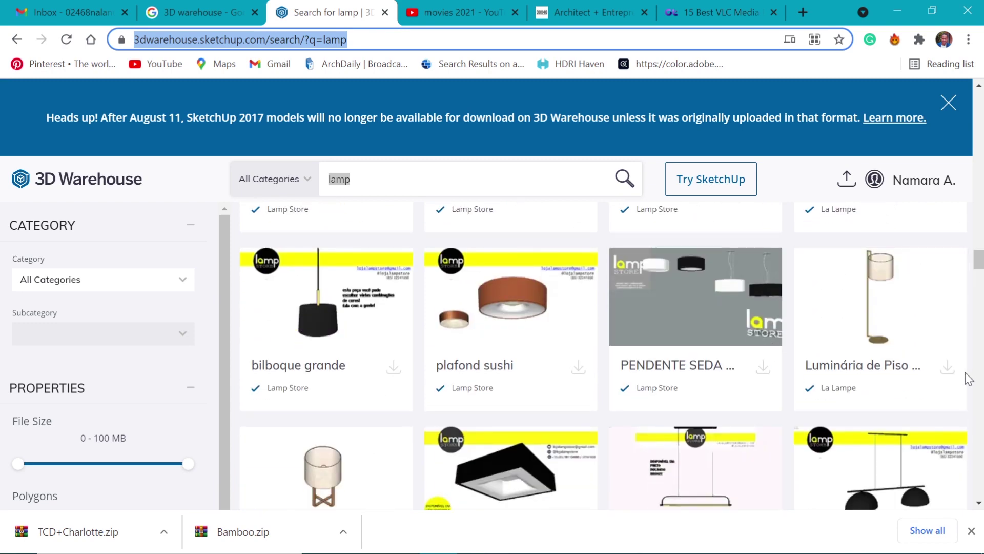
{"action": "left_click", "coordinate": [947, 369]}
{"action": "scroll", "coordinate": [900, 362], "scroll_direction": "down", "scroll_amount": 3}
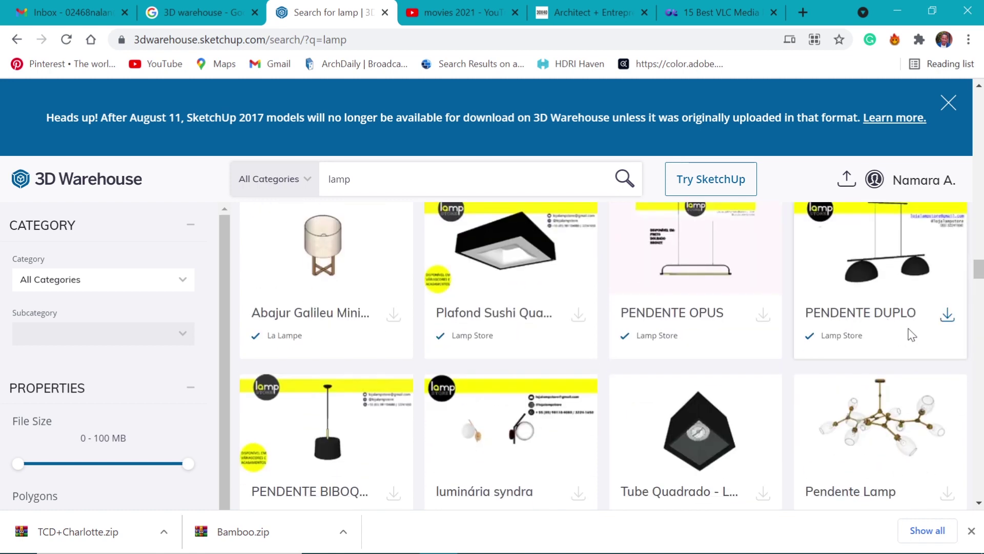
{"action": "scroll", "coordinate": [907, 329], "scroll_direction": "up", "scroll_amount": 2}
{"action": "left_click", "coordinate": [949, 299]}
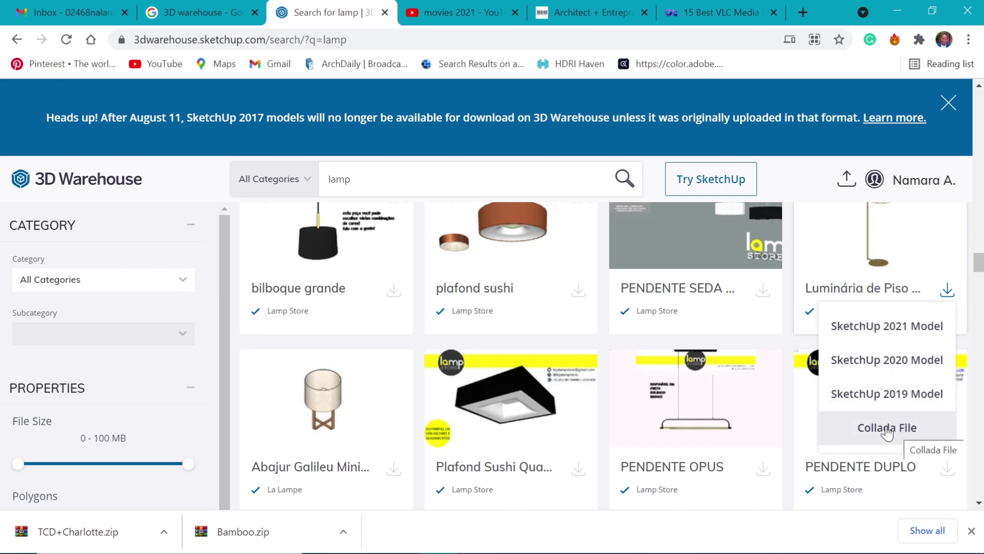
{"action": "left_click", "coordinate": [887, 427]}
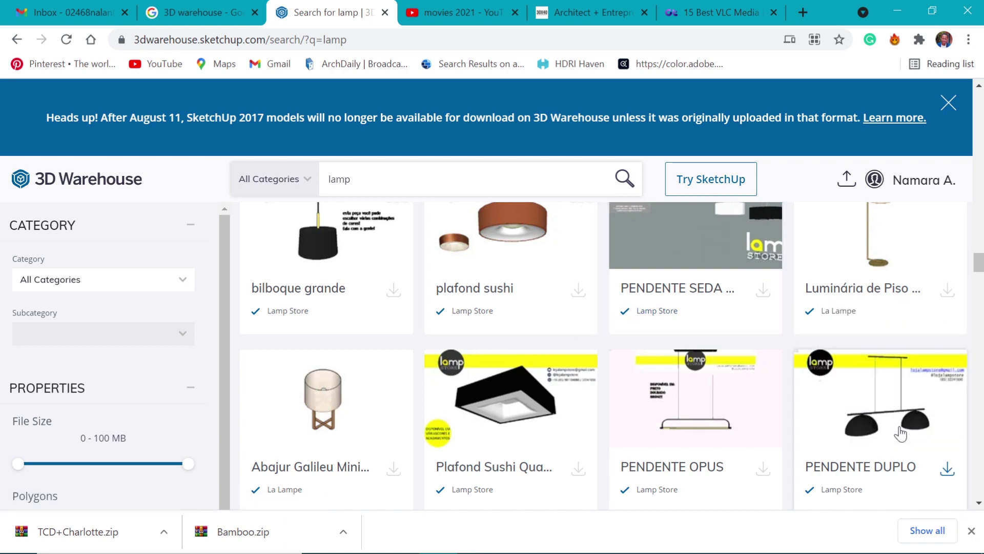
{"action": "scroll", "coordinate": [583, 399], "scroll_direction": "up", "scroll_amount": 1}
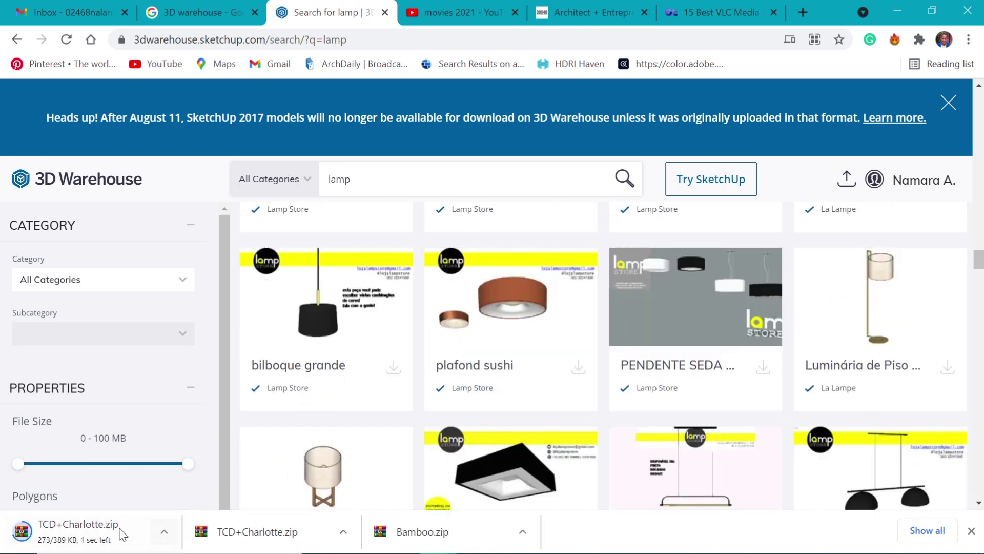
- Extract TCD+Charlotte.zip into the Lamps folder and select the model DAE file
{"action": "left_click", "coordinate": [164, 530]}
{"action": "left_click", "coordinate": [207, 479]}
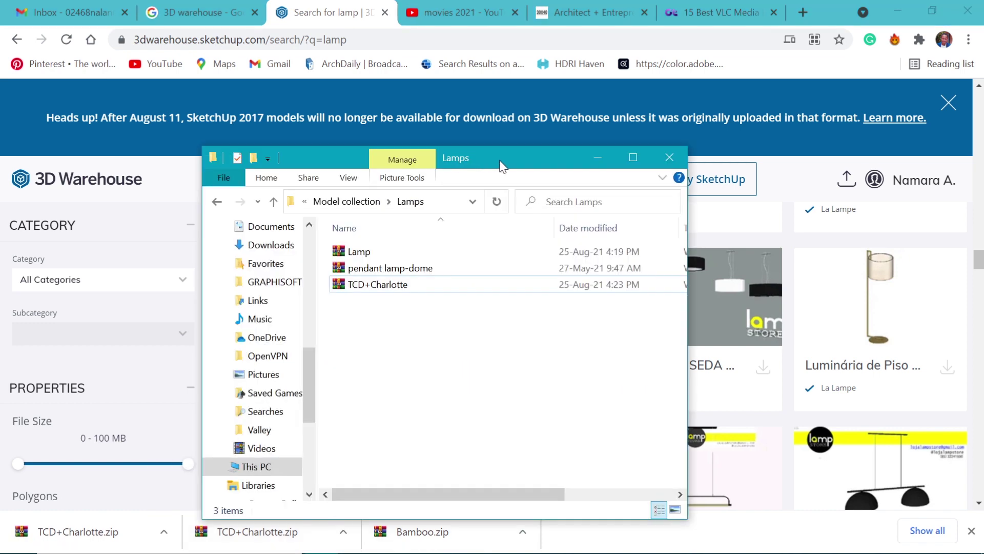
{"action": "left_click", "coordinate": [407, 289]}
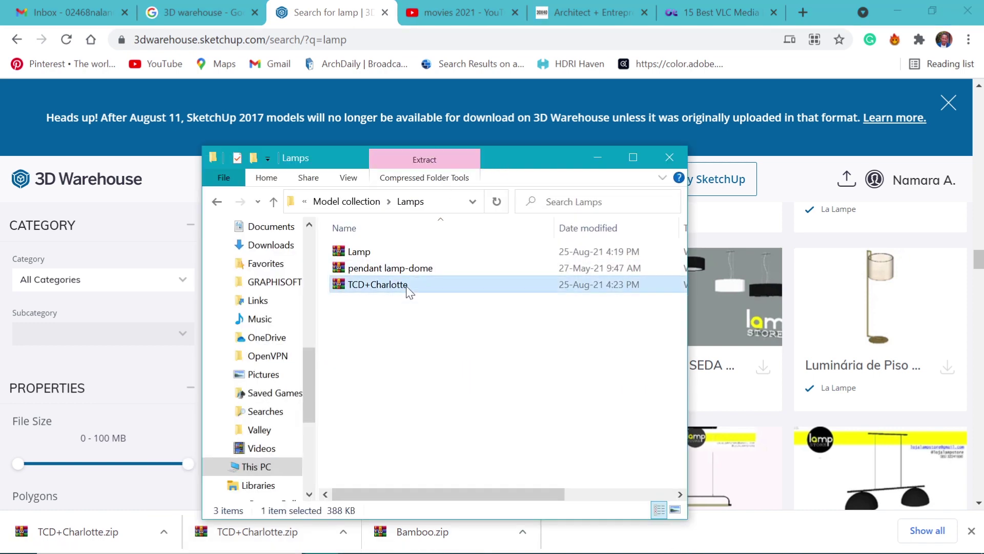
{"action": "right_click", "coordinate": [461, 284]}
{"action": "left_click", "coordinate": [464, 291]}
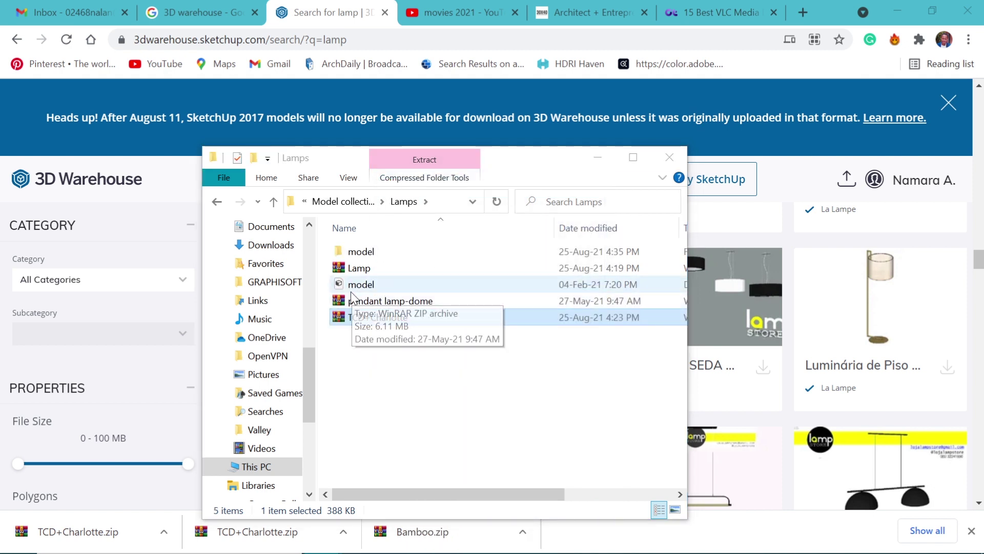
{"action": "left_click", "coordinate": [363, 288]}
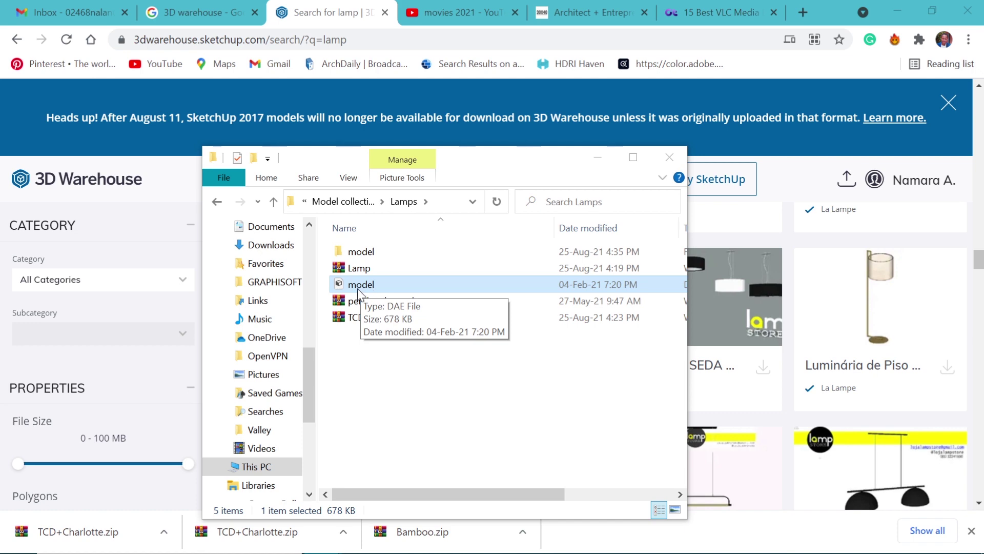
- Drag the Collada 'model' file from File Explorer onto the floor plan, then close Explorer
{"action": "left_click", "coordinate": [898, 7]}
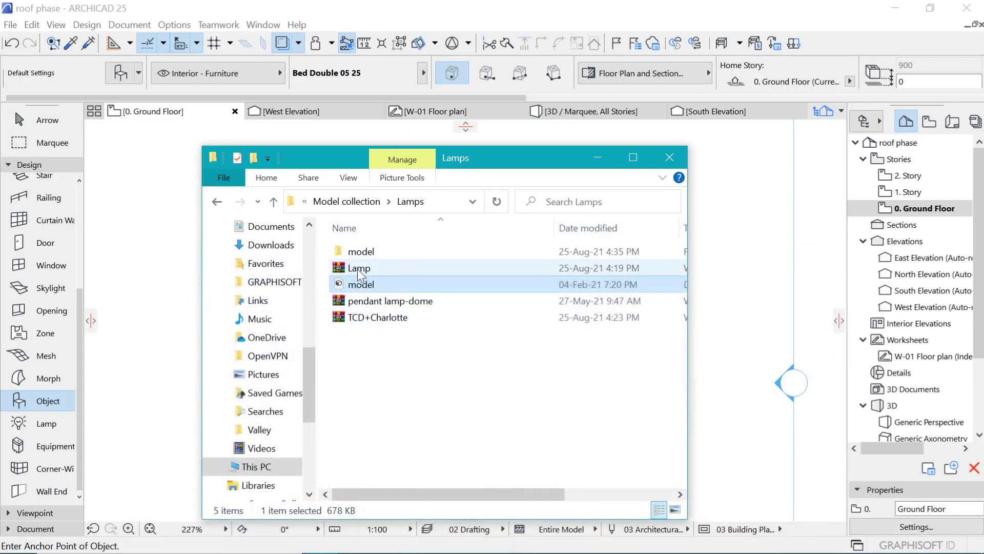
{"action": "left_click_drag", "start_coordinate": [511, 163], "coordinate": [747, 165]}
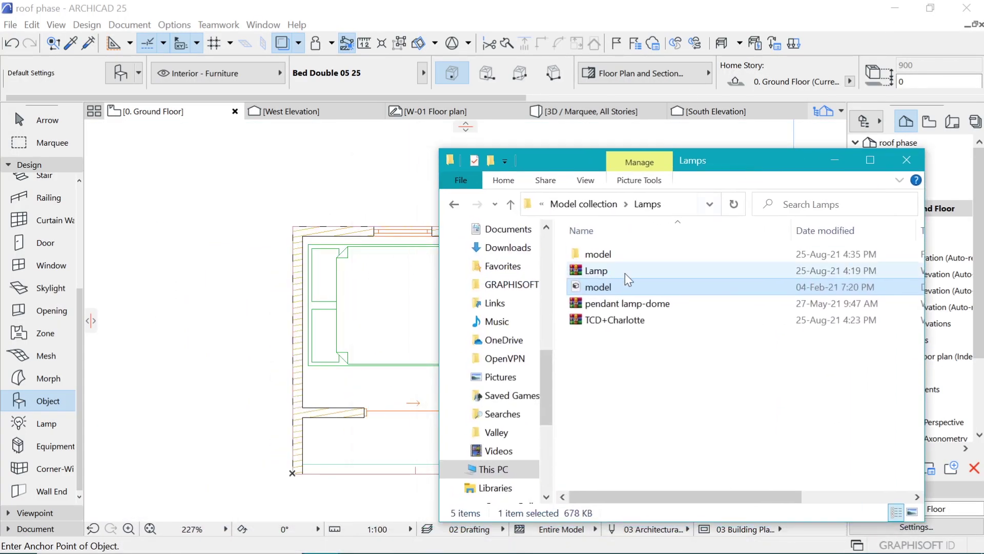
{"action": "left_click_drag", "start_coordinate": [604, 291], "coordinate": [172, 288]}
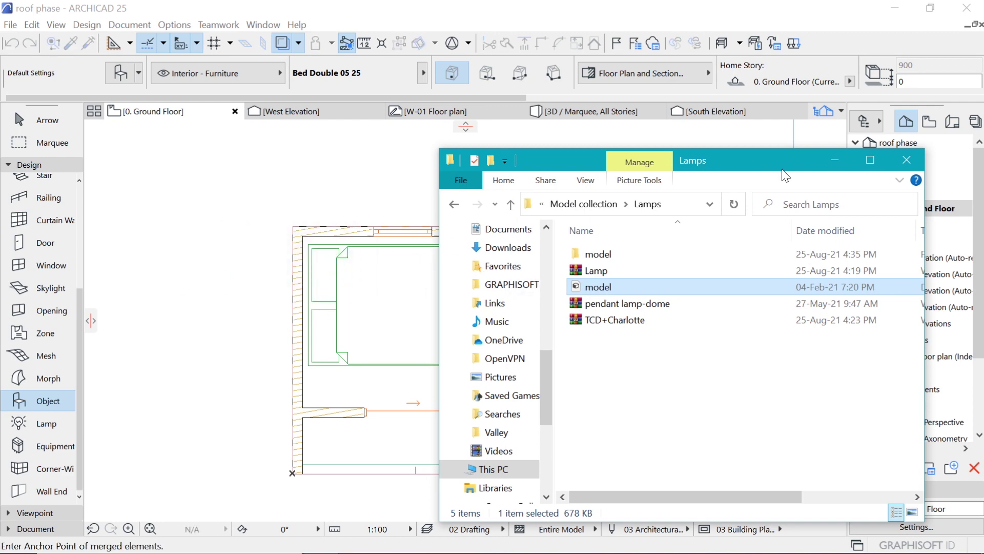
{"action": "left_click", "coordinate": [834, 161]}
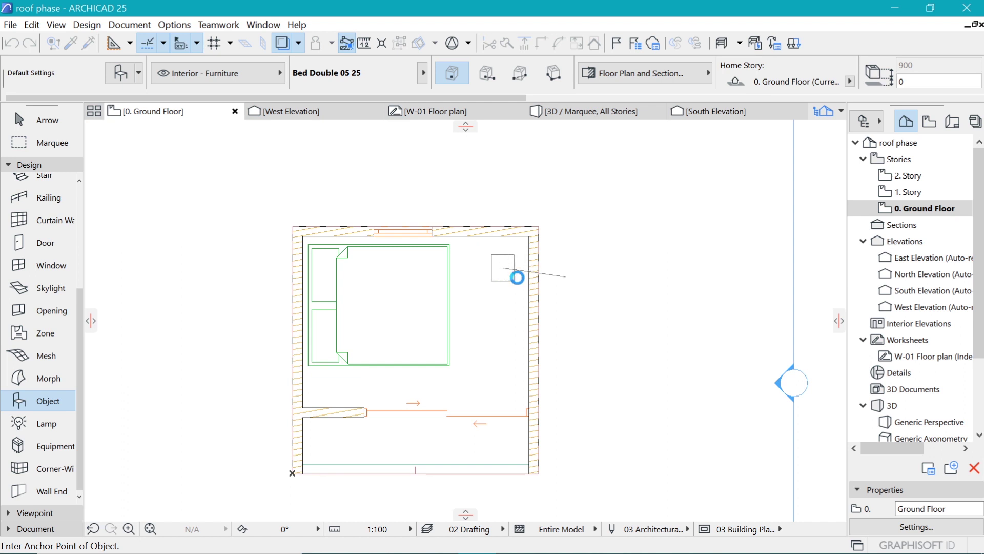
- Place the imported lamp in the room corner and rotate it 180° about its centre
{"action": "left_click", "coordinate": [522, 272]}
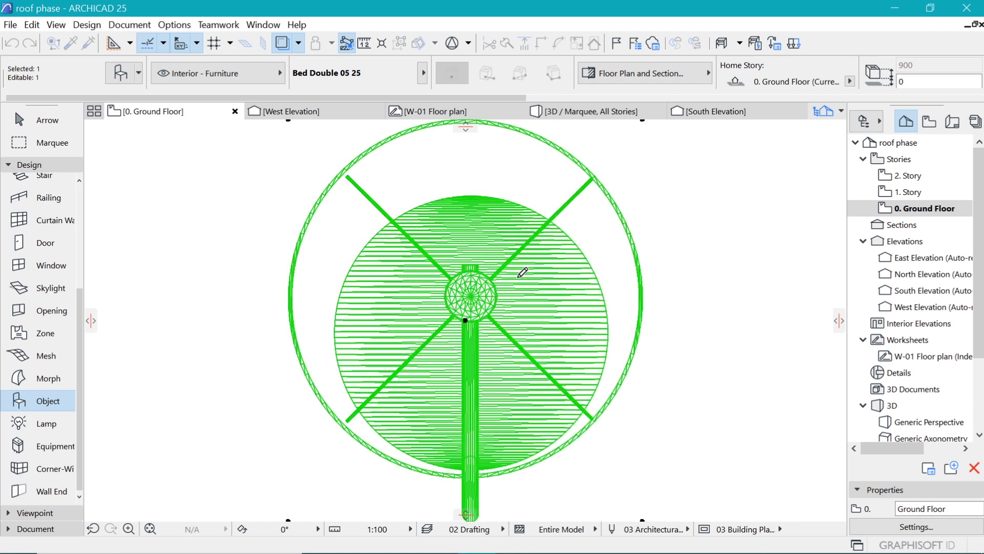
{"action": "scroll", "coordinate": [518, 276], "scroll_direction": "down", "scroll_amount": 3}
{"action": "scroll", "coordinate": [461, 280], "scroll_direction": "down", "scroll_amount": 3}
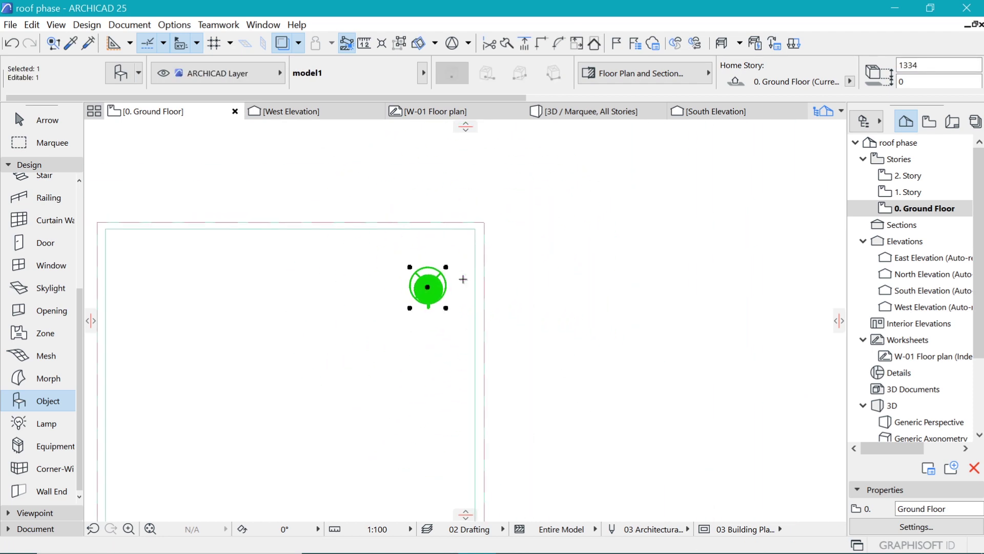
{"action": "left_click", "coordinate": [433, 281]}
{"action": "scroll", "coordinate": [433, 282], "scroll_direction": "up", "scroll_amount": 4}
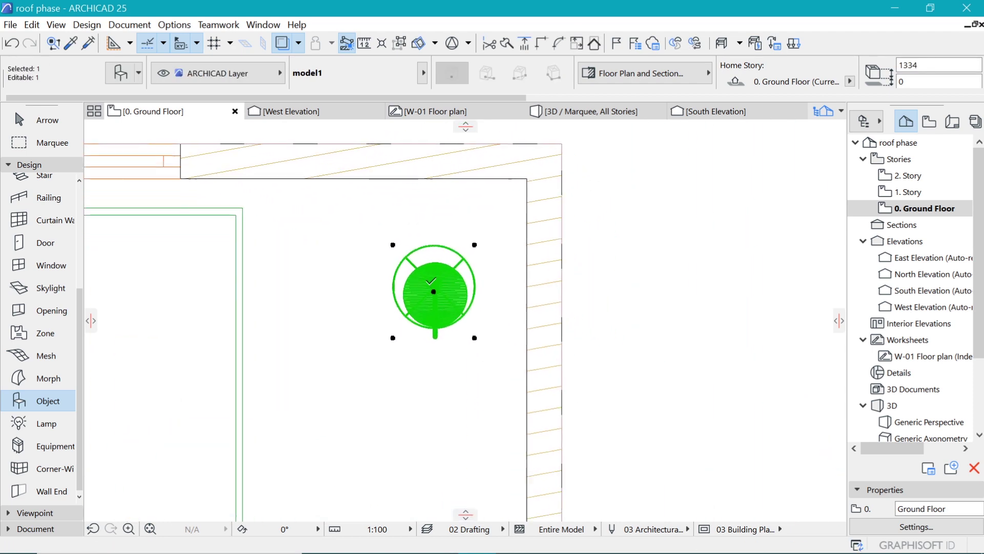
{"action": "key", "text": "ctrl+e"}
{"action": "left_click", "coordinate": [434, 293]}
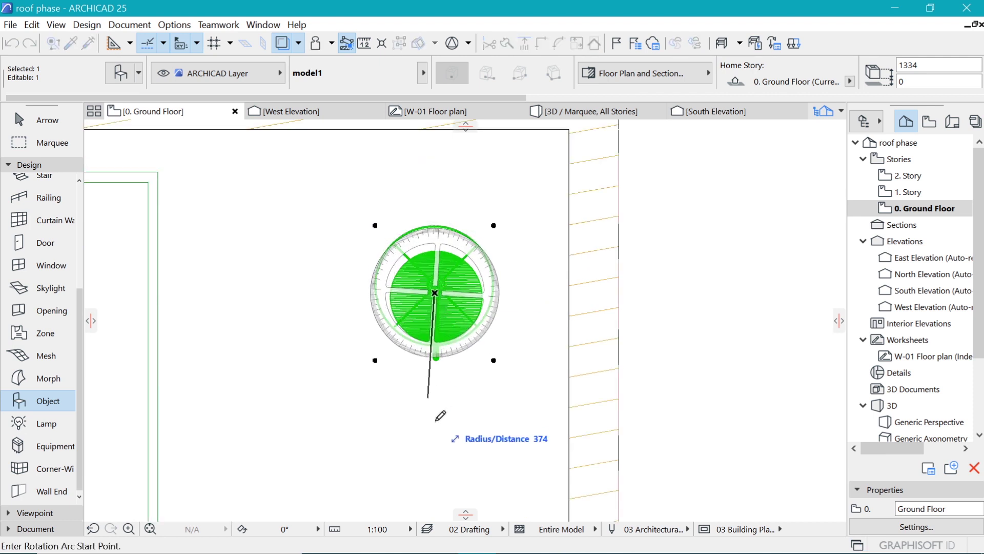
{"action": "left_click", "coordinate": [436, 425]}
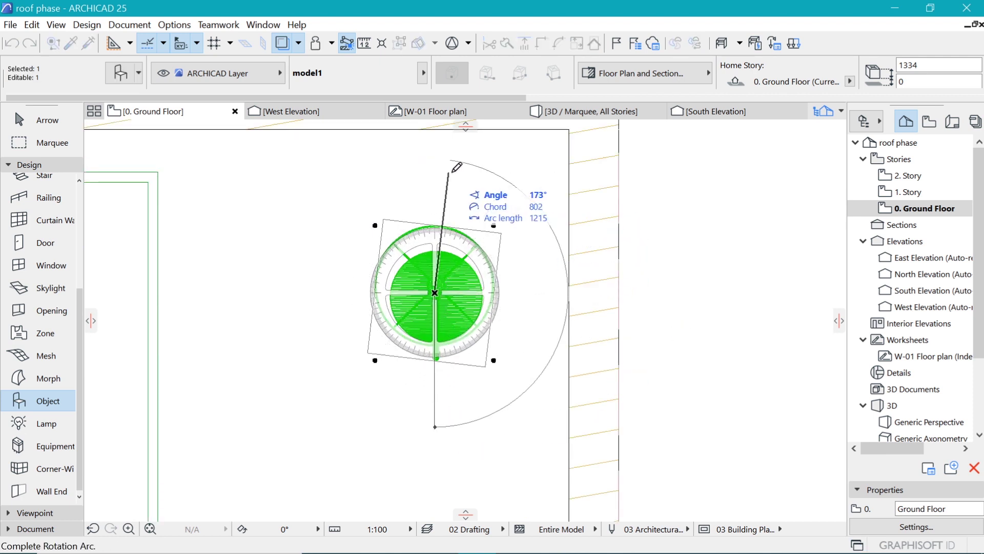
{"action": "left_click", "coordinate": [439, 156]}
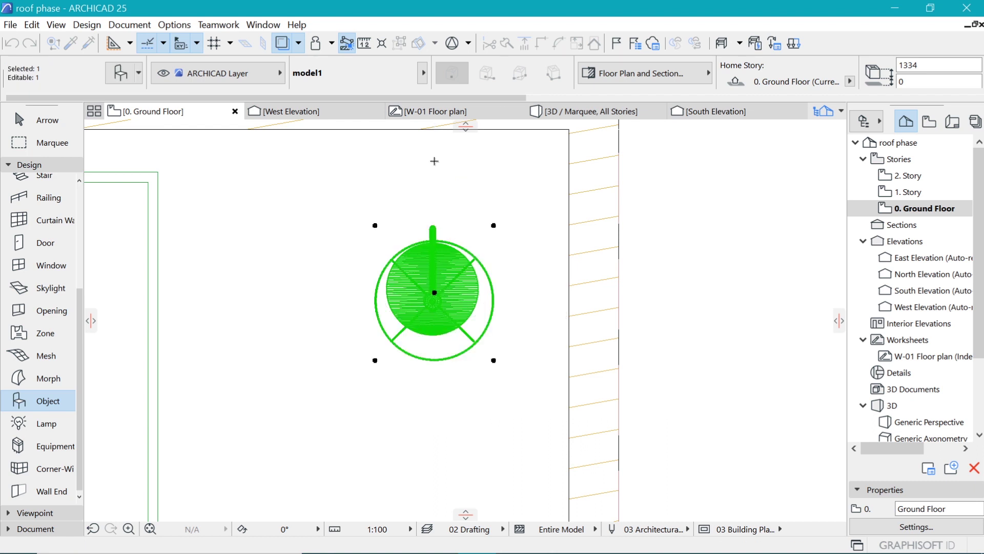
{"action": "scroll", "coordinate": [493, 348], "scroll_direction": "down", "scroll_amount": 2}
{"action": "scroll", "coordinate": [492, 347], "scroll_direction": "down", "scroll_amount": 1}
{"action": "scroll", "coordinate": [493, 347], "scroll_direction": "up", "scroll_amount": 1}
{"action": "scroll", "coordinate": [478, 339], "scroll_direction": "up", "scroll_amount": 1}
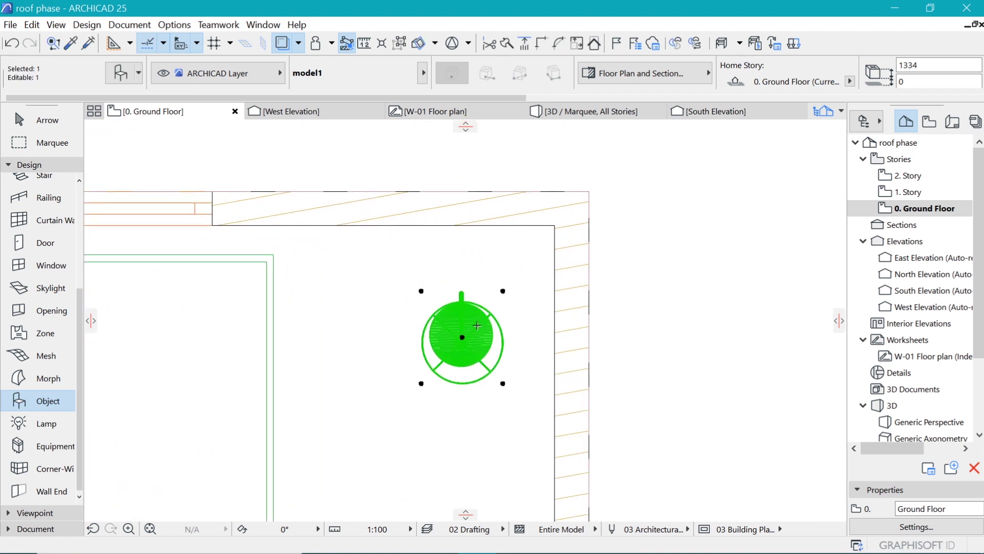
- Nudge the lamp slightly within the corner, then reselect and deselect it
{"action": "key", "text": "ctrl+d"}
{"action": "left_click", "coordinate": [463, 339]}
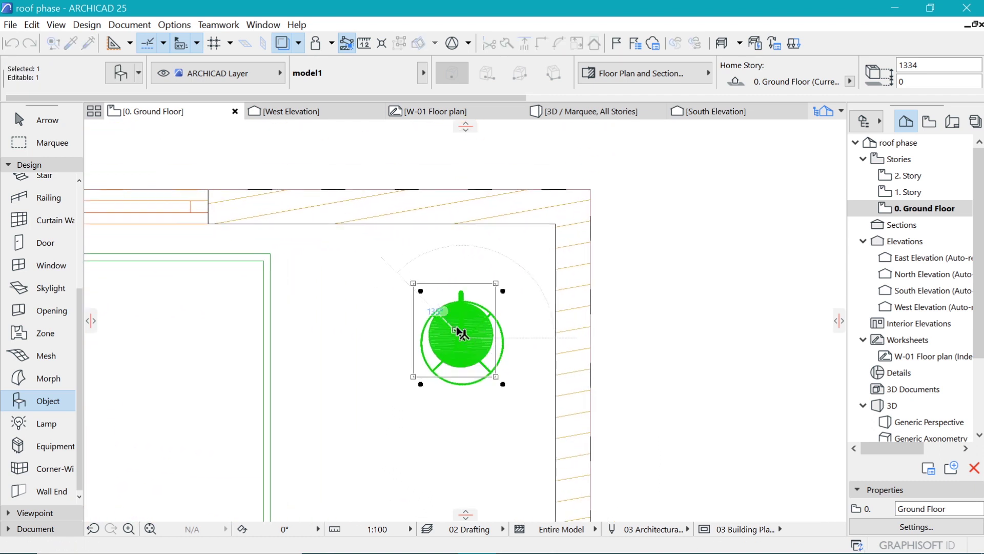
{"action": "key", "text": "Escape"}
{"action": "scroll", "coordinate": [446, 269], "scroll_direction": "down", "scroll_amount": 3}
{"action": "scroll", "coordinate": [445, 269], "scroll_direction": "up", "scroll_amount": 1}
{"action": "left_click", "coordinate": [451, 282], "text": "shift"}
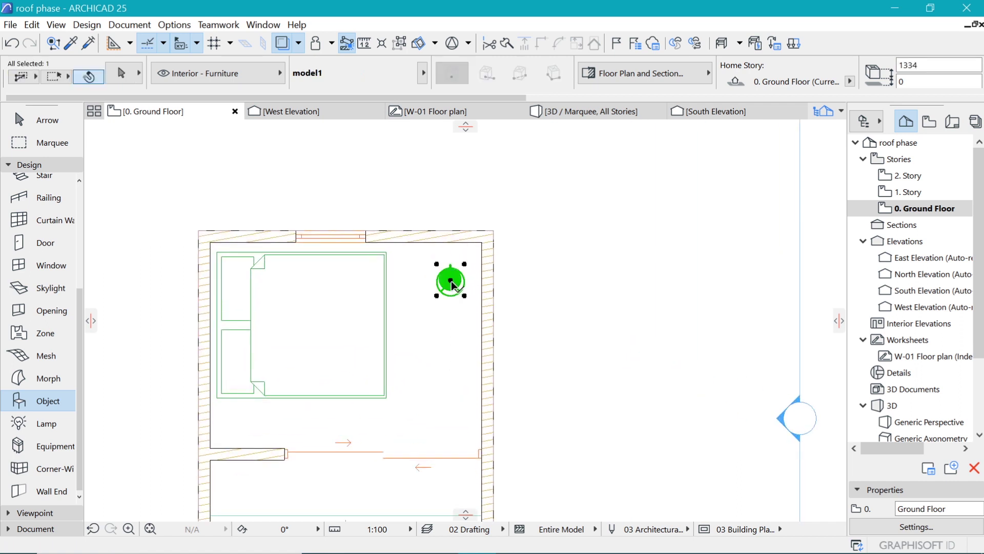
{"action": "scroll", "coordinate": [426, 204], "scroll_direction": "down", "scroll_amount": 1}
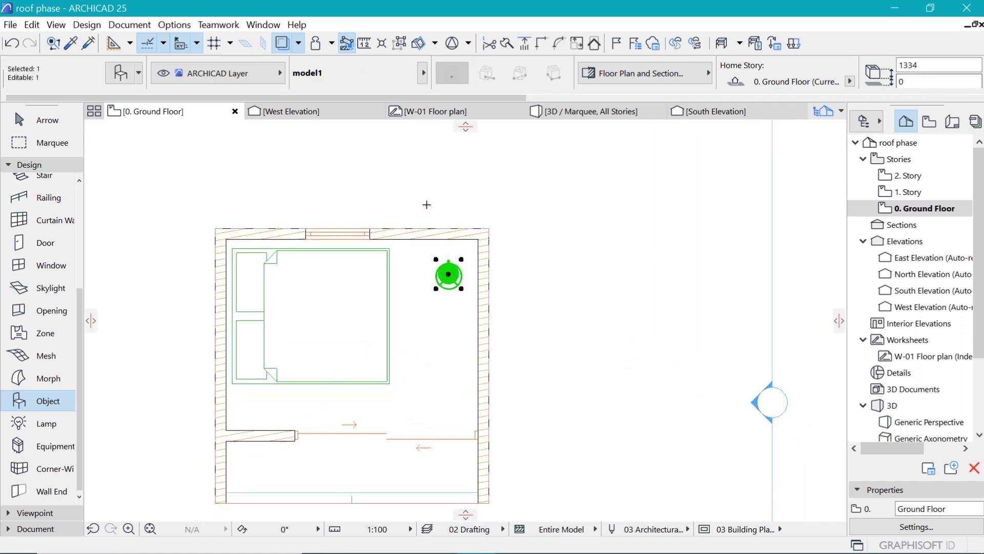
{"action": "scroll", "coordinate": [426, 204], "scroll_direction": "down", "scroll_amount": 1}
{"action": "key", "text": "Escape"}
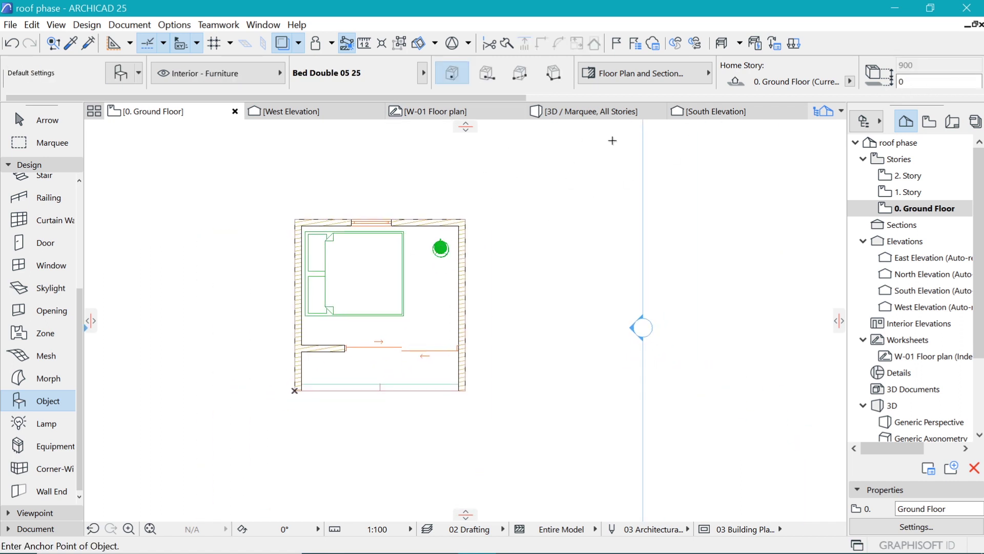
- In 3D, raise the lamp from below the building to the bedroom floor level
{"action": "left_click", "coordinate": [591, 111]}
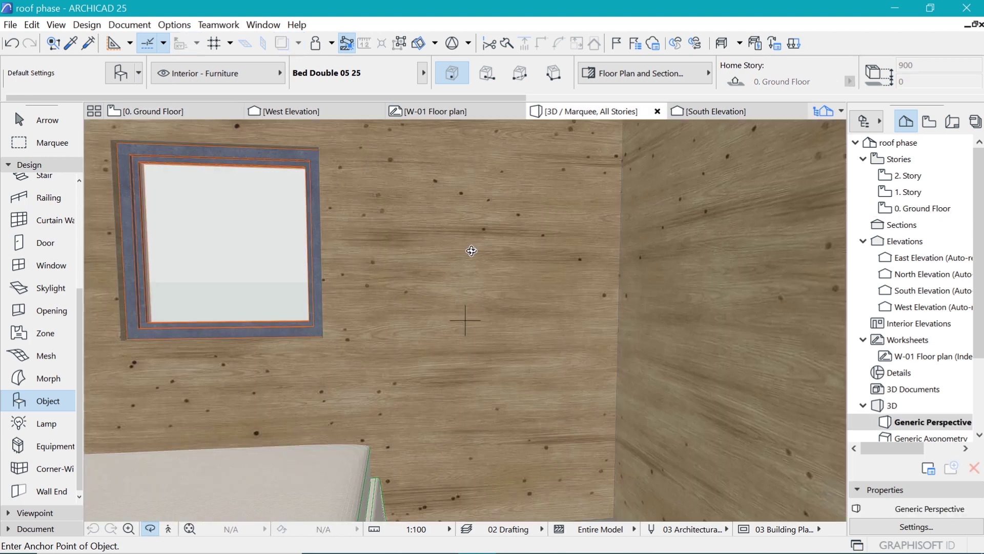
{"action": "scroll", "coordinate": [471, 251], "scroll_direction": "down", "scroll_amount": 2}
{"action": "scroll", "coordinate": [479, 265], "scroll_direction": "down", "scroll_amount": 2}
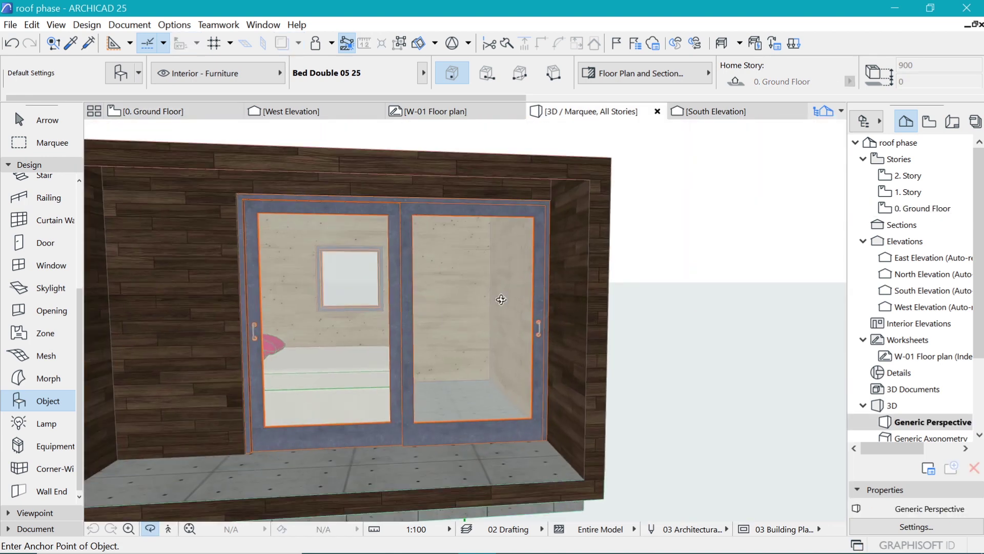
{"action": "scroll", "coordinate": [500, 299], "scroll_direction": "down", "scroll_amount": 2}
{"action": "scroll", "coordinate": [490, 343], "scroll_direction": "down", "scroll_amount": 2}
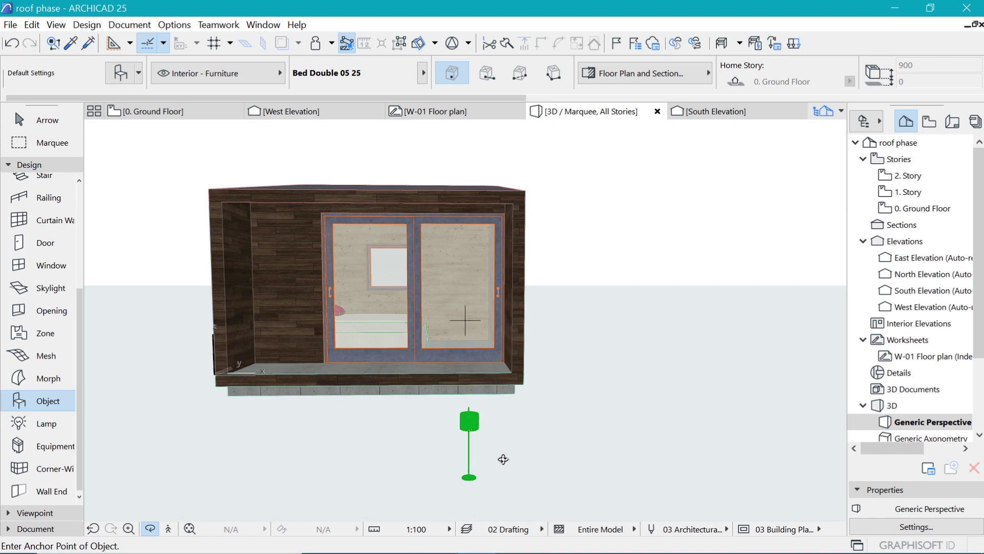
{"action": "left_click", "coordinate": [492, 477]}
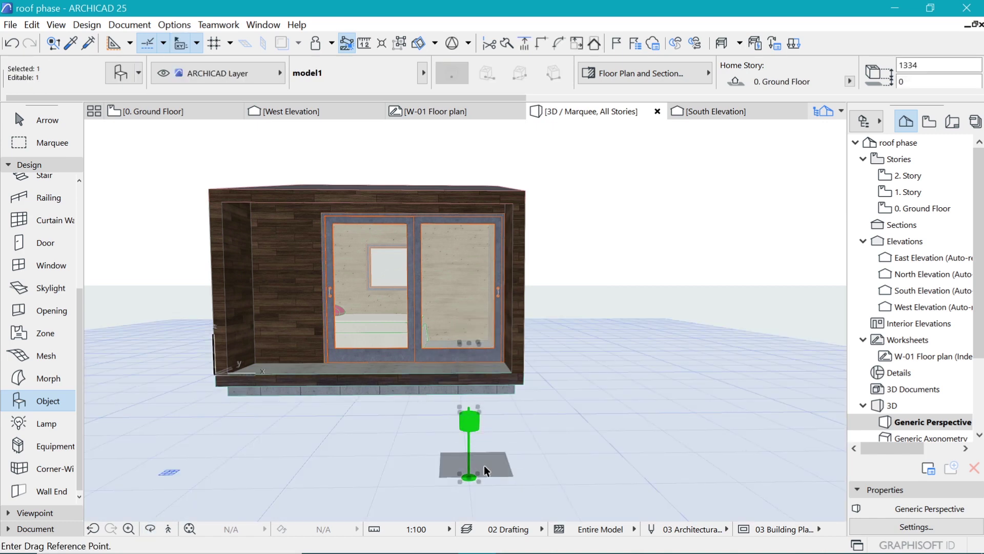
{"action": "left_click", "coordinate": [469, 475]}
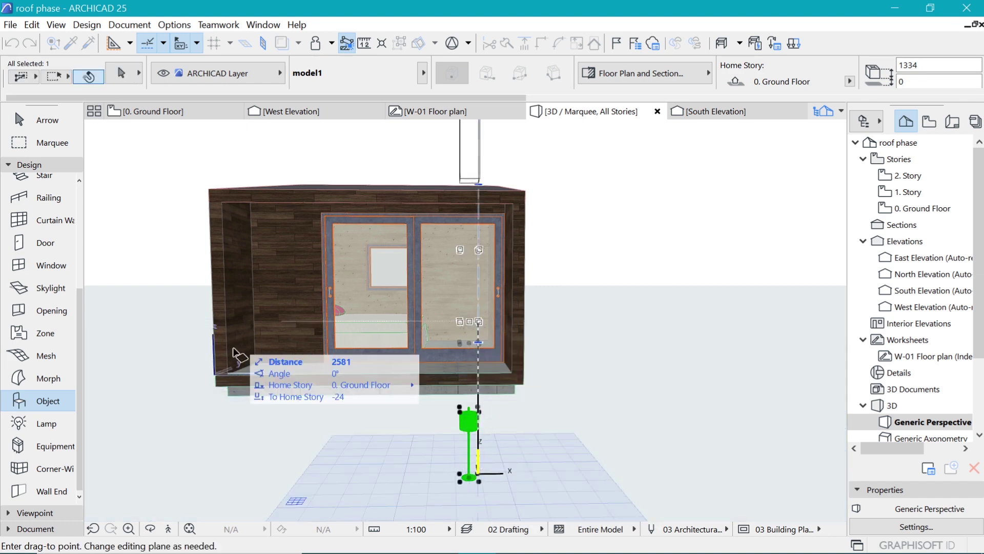
{"action": "left_click", "coordinate": [513, 377]}
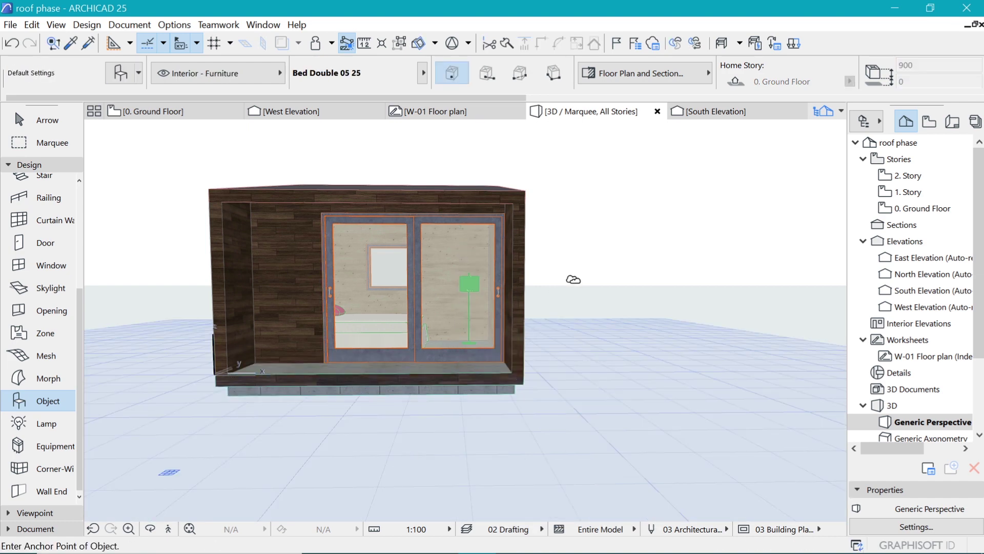
{"action": "scroll", "coordinate": [551, 276], "scroll_direction": "up", "scroll_amount": 3}
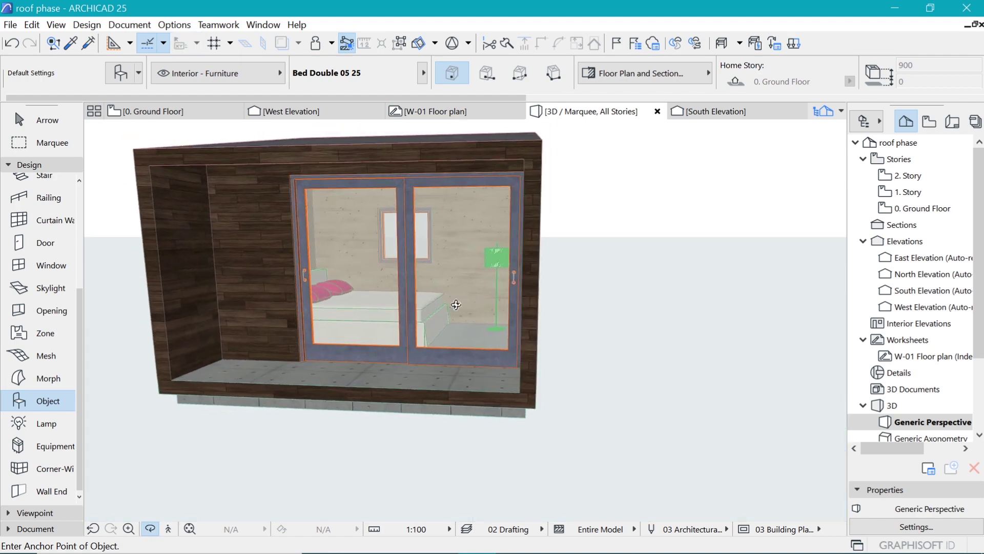
- Orbit around the floor lamp and the bed beside it, then return to 0. Ground Floor
{"action": "middle_click_drag", "start_coordinate": [550, 275], "coordinate": [417, 247], "text": "shift"}
{"action": "scroll", "coordinate": [416, 249], "scroll_direction": "up", "scroll_amount": 2}
{"action": "scroll", "coordinate": [417, 248], "scroll_direction": "up", "scroll_amount": 2}
{"action": "scroll", "coordinate": [415, 262], "scroll_direction": "up", "scroll_amount": 2}
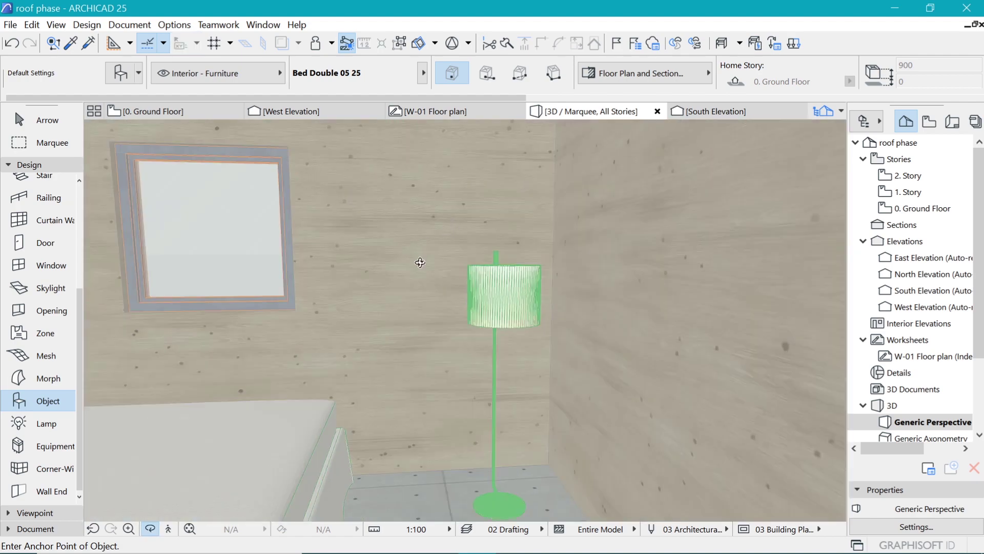
{"action": "scroll", "coordinate": [413, 276], "scroll_direction": "up", "scroll_amount": 2}
{"action": "scroll", "coordinate": [327, 274], "scroll_direction": "up", "scroll_amount": 2}
{"action": "middle_click_drag", "start_coordinate": [327, 275], "coordinate": [331, 294], "text": "shift"}
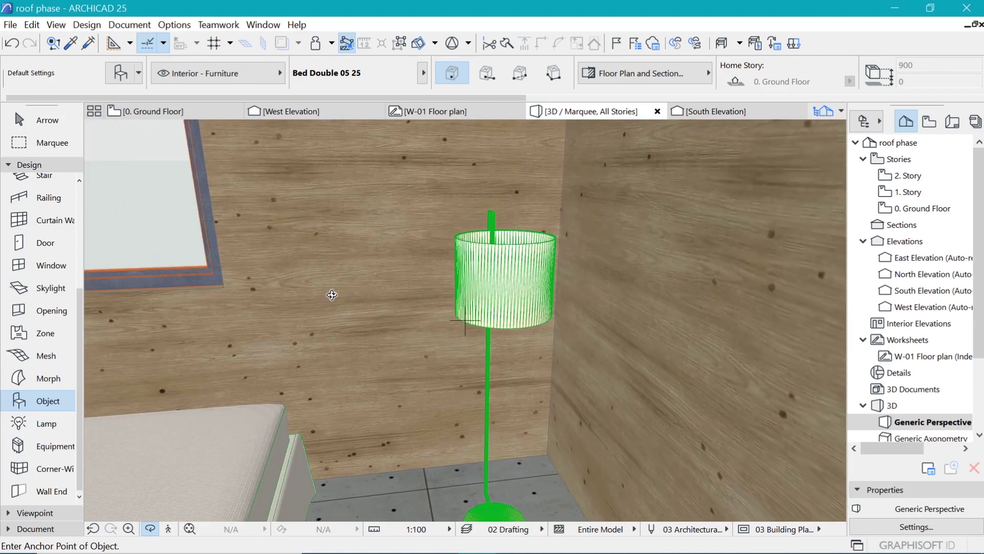
{"action": "scroll", "coordinate": [828, 188], "scroll_direction": "down", "scroll_amount": 2}
{"action": "scroll", "coordinate": [472, 241], "scroll_direction": "up", "scroll_amount": 2}
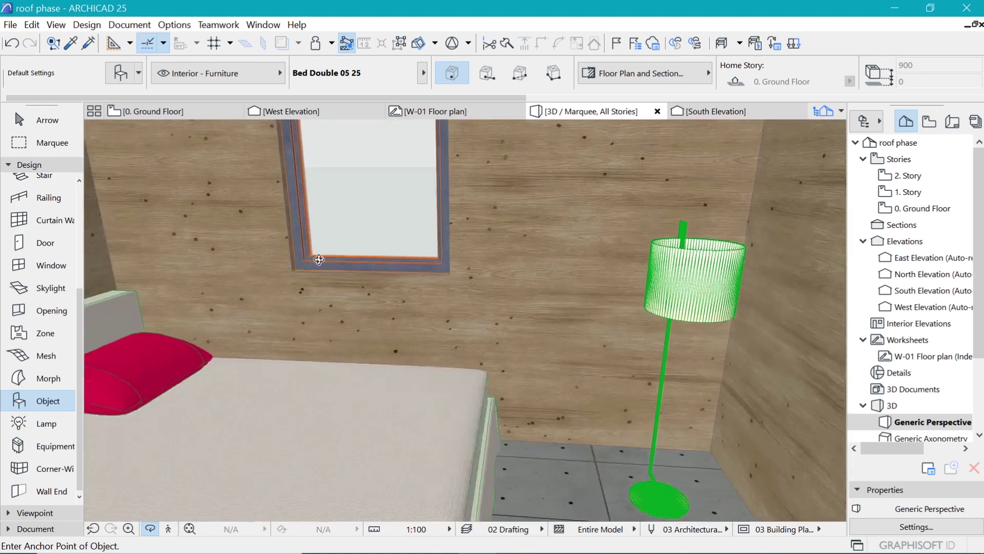
{"action": "mouse_move", "coordinate": [472, 241]}
{"action": "middle_mouse_down", "text": "shift"}
{"action": "mouse_move", "coordinate": [315, 250]}
{"action": "mouse_move", "coordinate": [292, 229]}
{"action": "mouse_move", "coordinate": [285, 246]}
{"action": "mouse_move", "coordinate": [294, 265]}
{"action": "mouse_move", "coordinate": [312, 266]}
{"action": "middle_mouse_up", "text": "shift"}
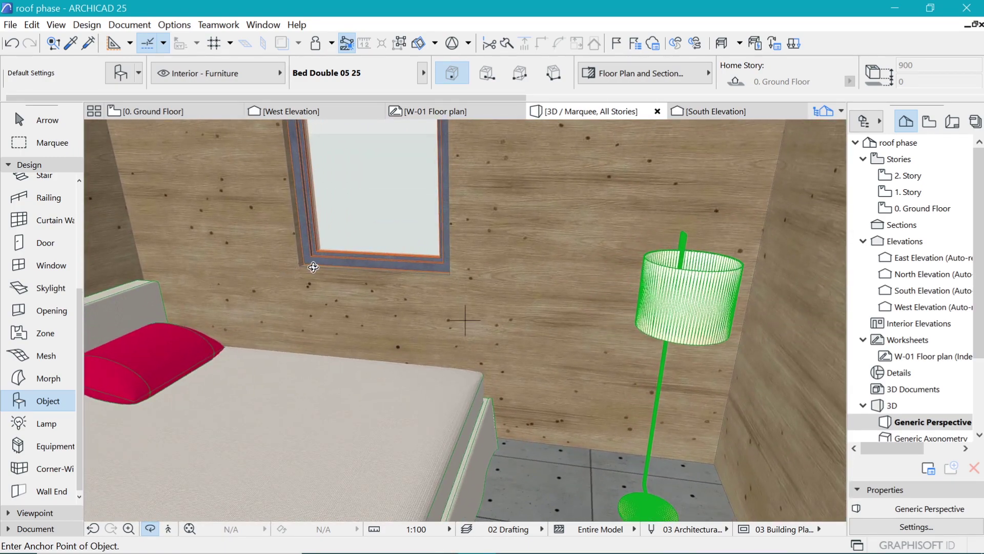
{"action": "left_click", "coordinate": [154, 112]}
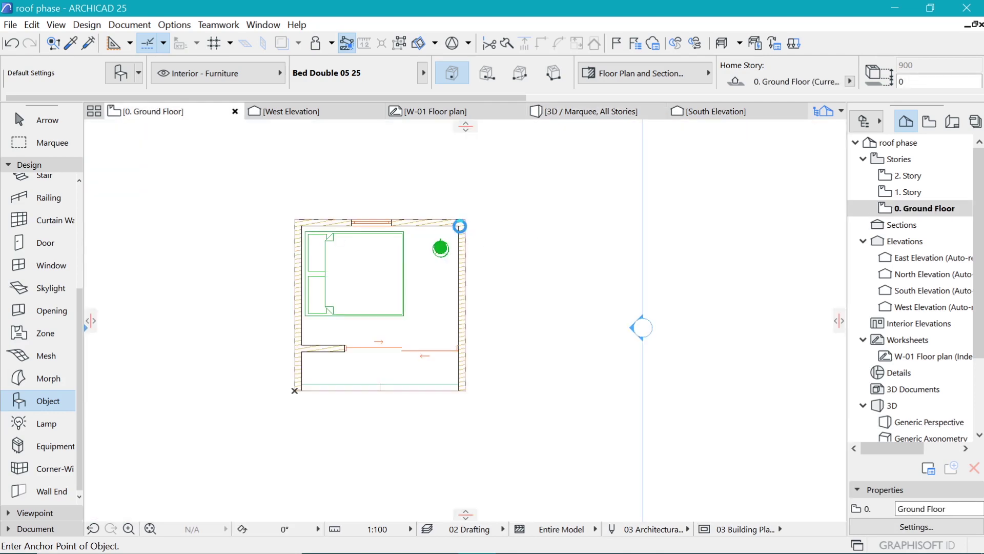